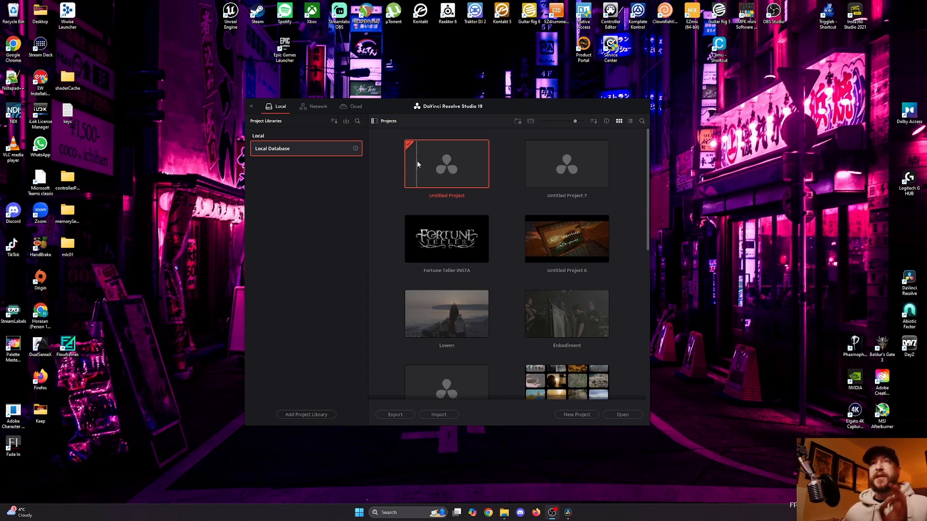
# - Create a local project library named "Project" stored on the A004 (H:) drive
pyautogui.click(320, 415)
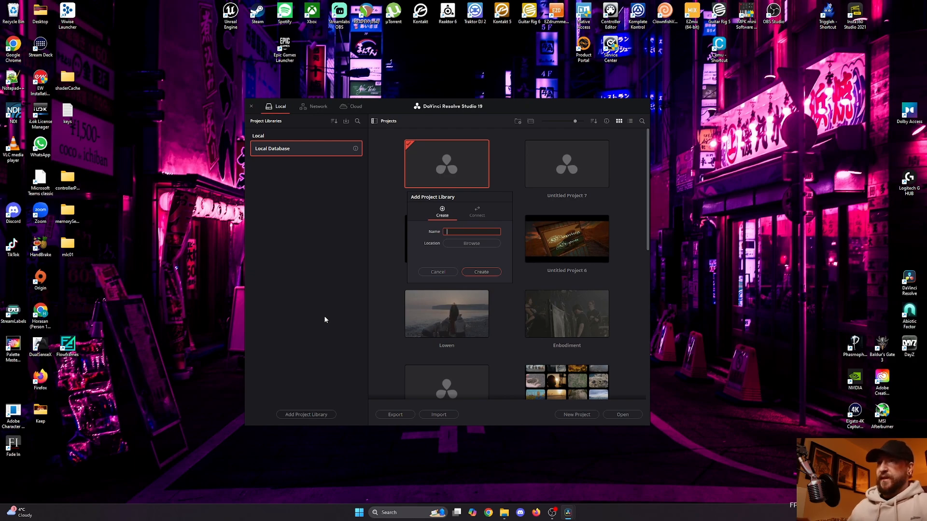
pyautogui.click(462, 244)
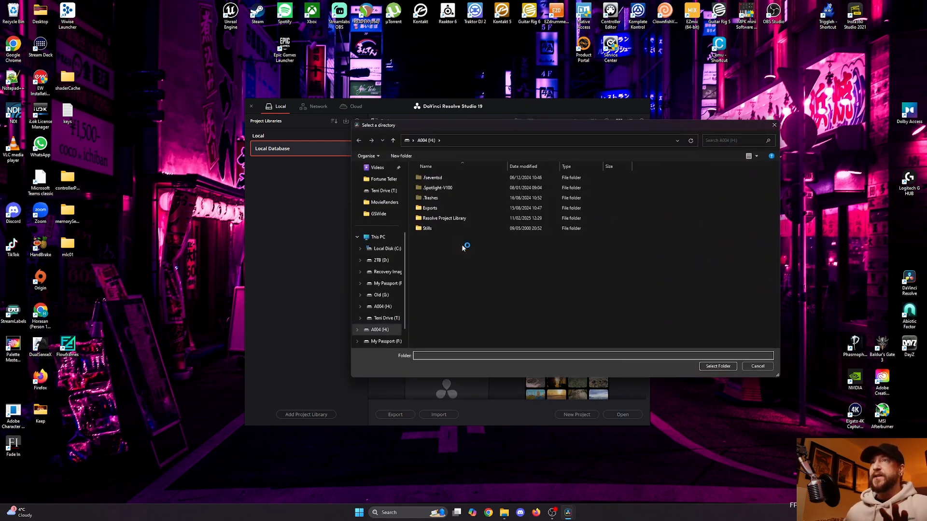
pyautogui.click(385, 333)
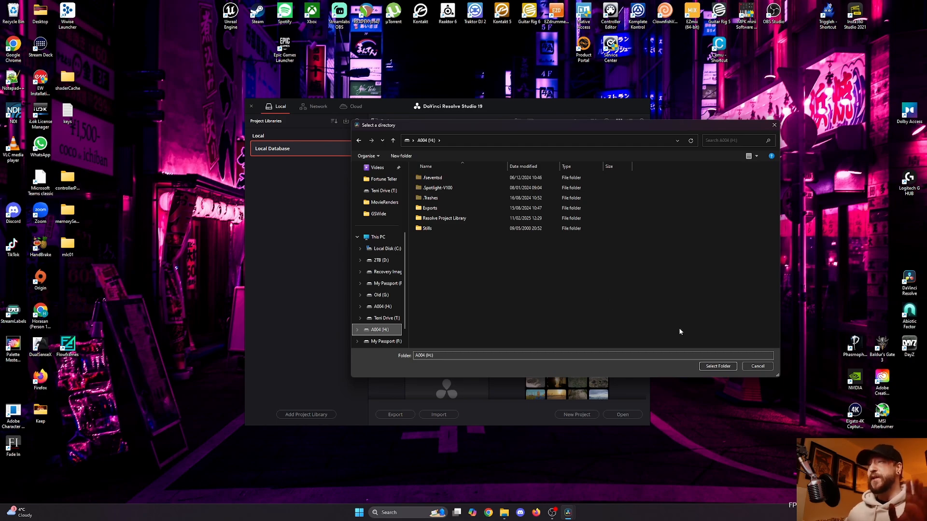
pyautogui.click(717, 366)
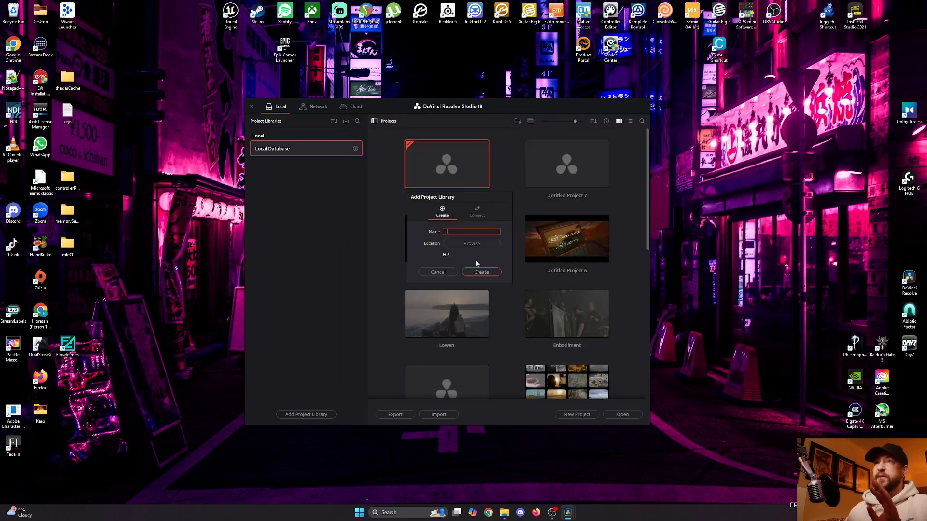
pyautogui.write('Pro')
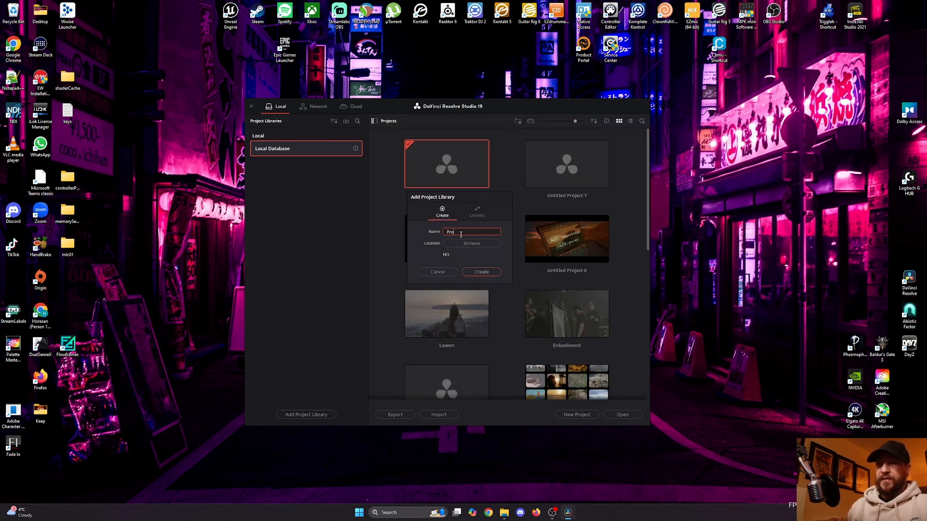
pyautogui.write('ject')
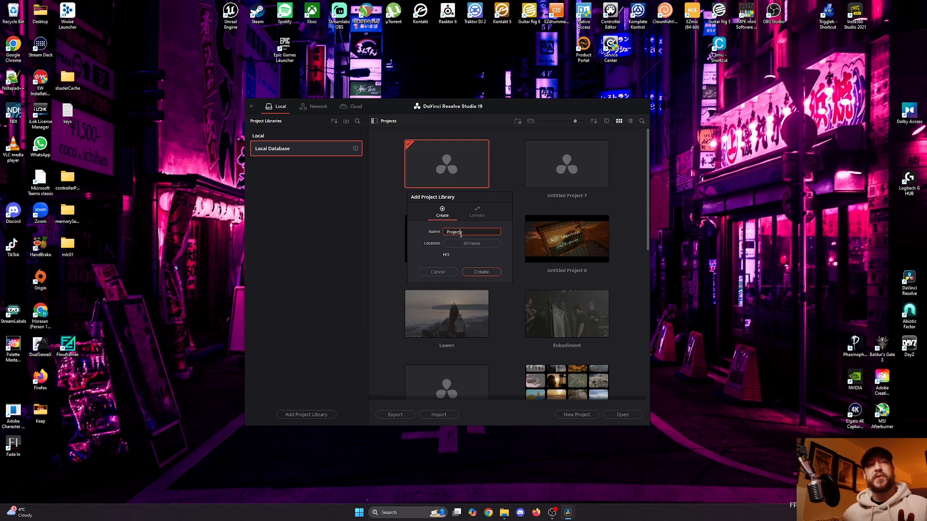
pyautogui.click(488, 272)
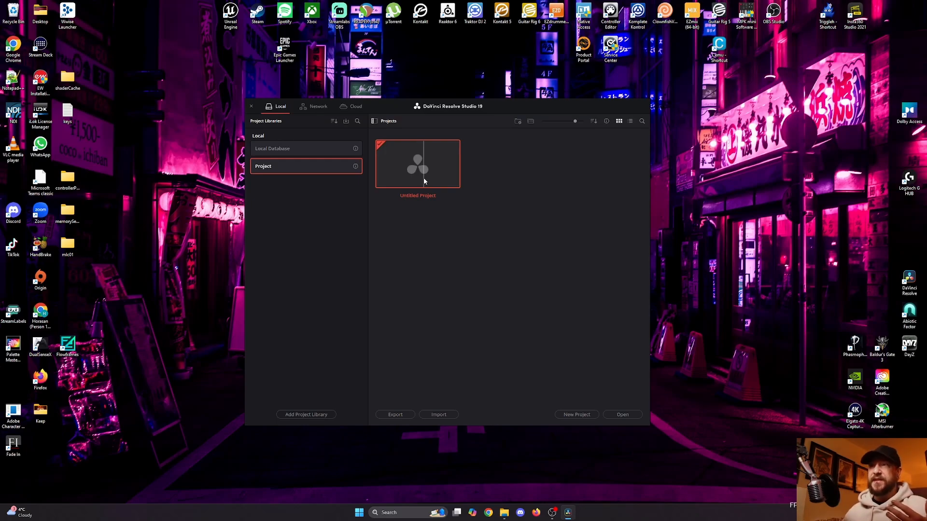
# - Create a new project named "Project" in the new library
pyautogui.click(583, 414)
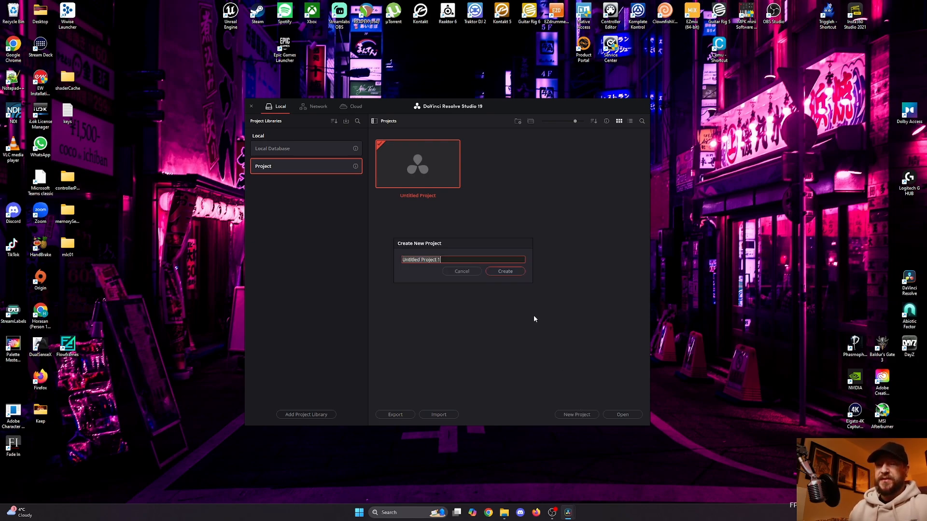
pyautogui.write('Project')
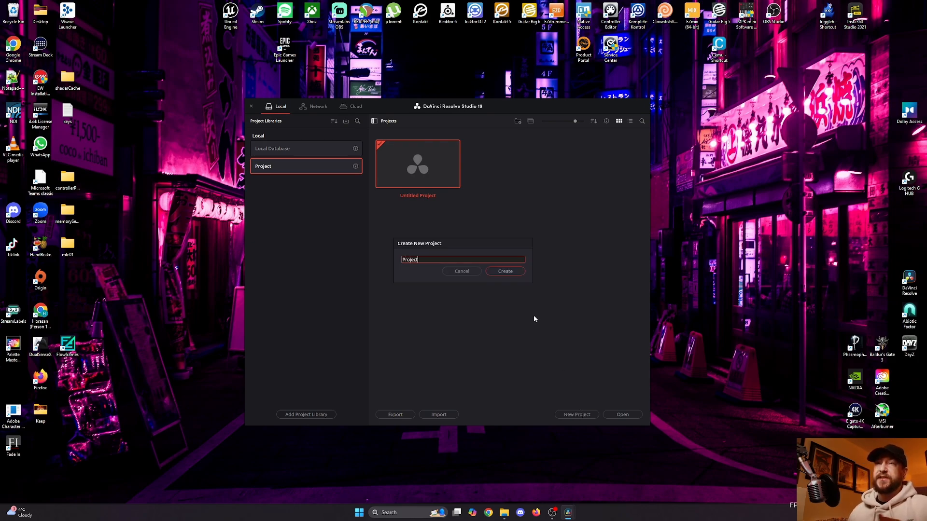
pyautogui.click(515, 271)
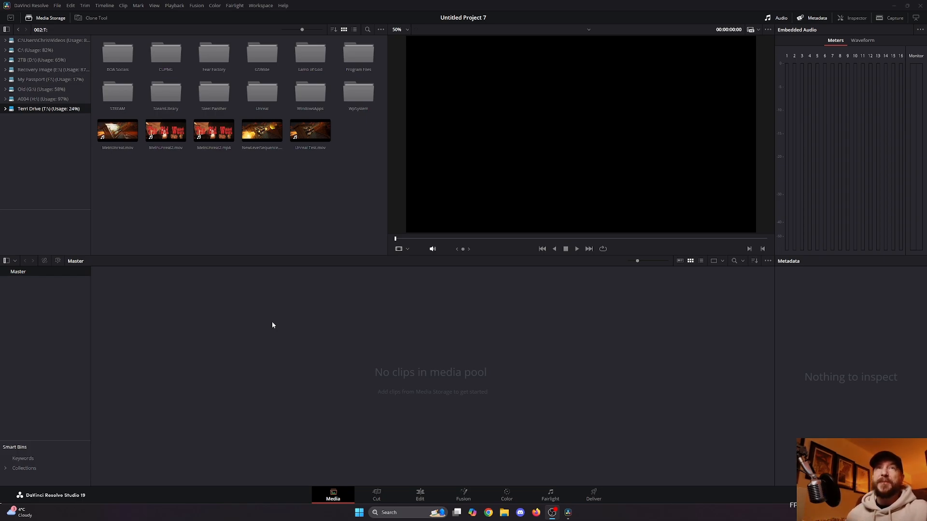
# - Import the clips from A004_05092013 through A004_05220340_C182.braw on the A004 (H:) drive into the media pool
pyautogui.click(43, 99)
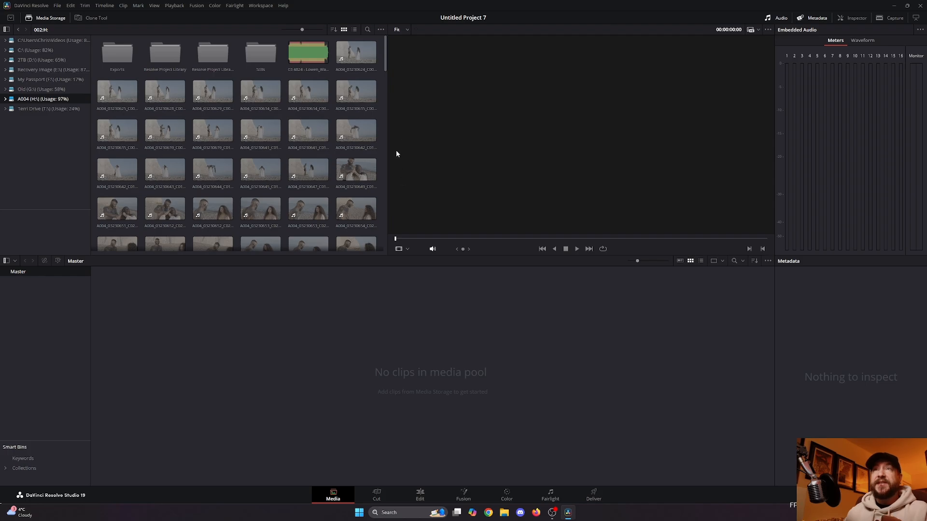
pyautogui.moveTo(387, 64); pyautogui.dragTo(396, 169)
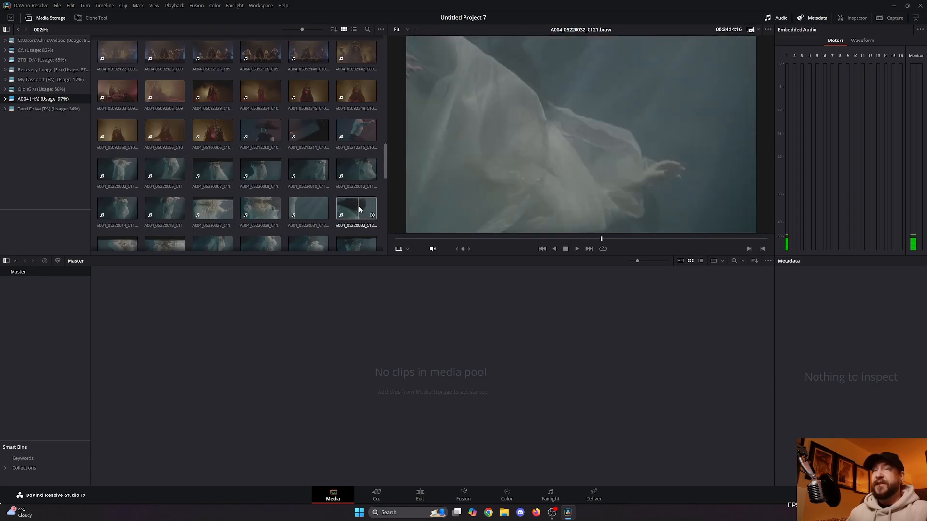
pyautogui.scroll(-5, 381, 209)
pyautogui.scroll(-6, 382, 222)
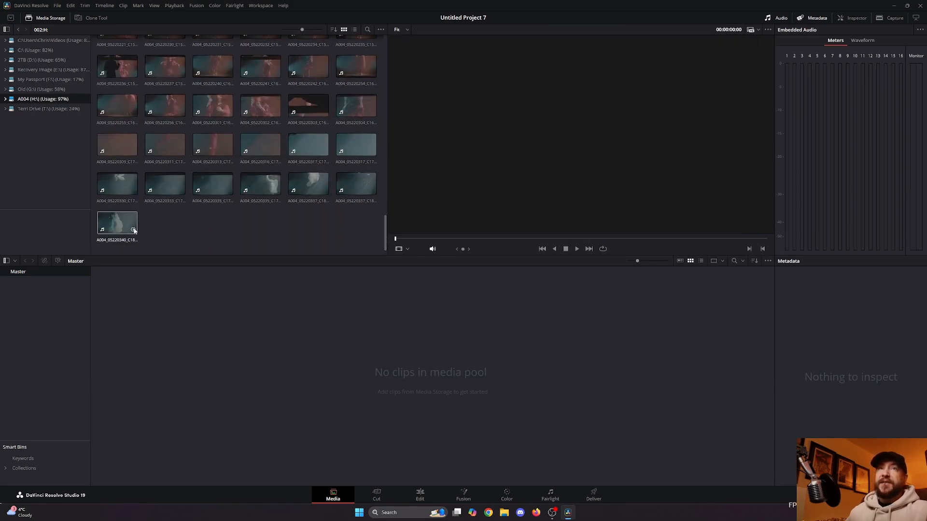
pyautogui.click(118, 222)
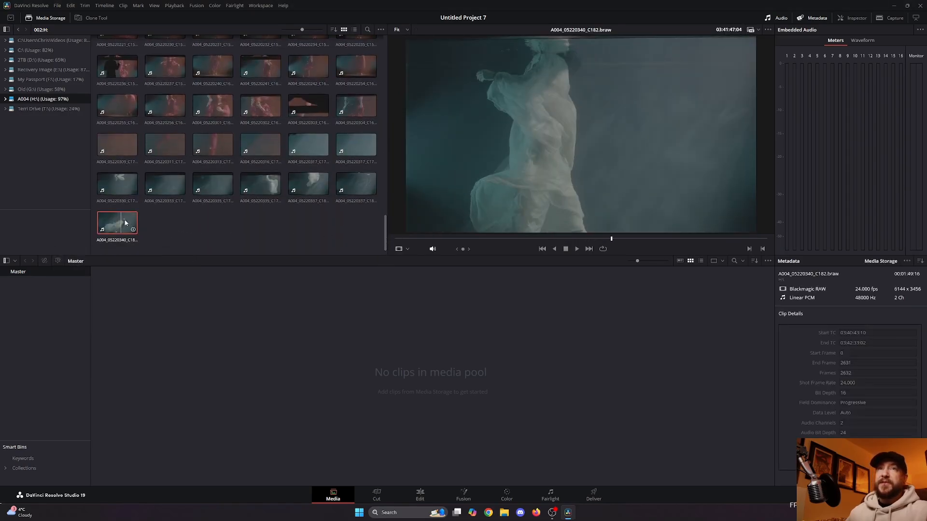
pyautogui.scroll(10, 381, 203)
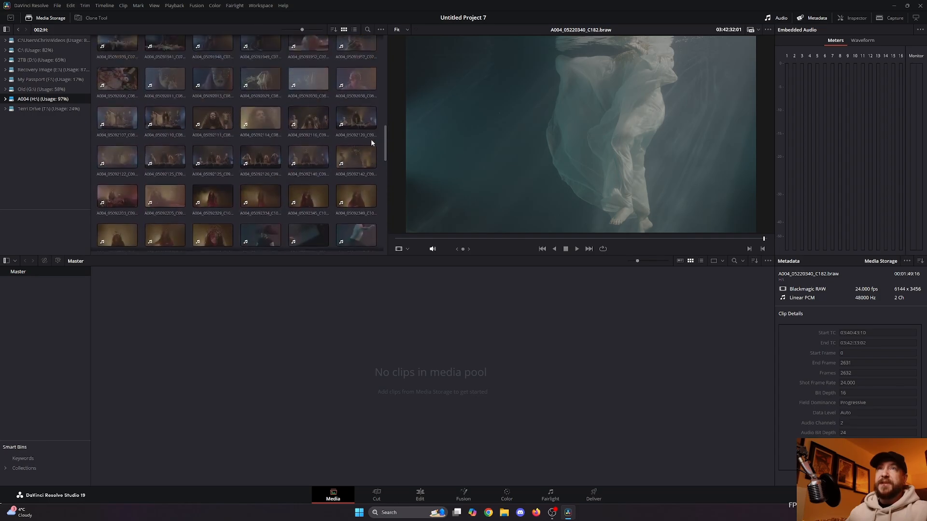
pyautogui.keyDown('shift'); pyautogui.click(220, 130); pyautogui.keyUp('shift')
pyautogui.moveTo(220, 130); pyautogui.dragTo(235, 338)
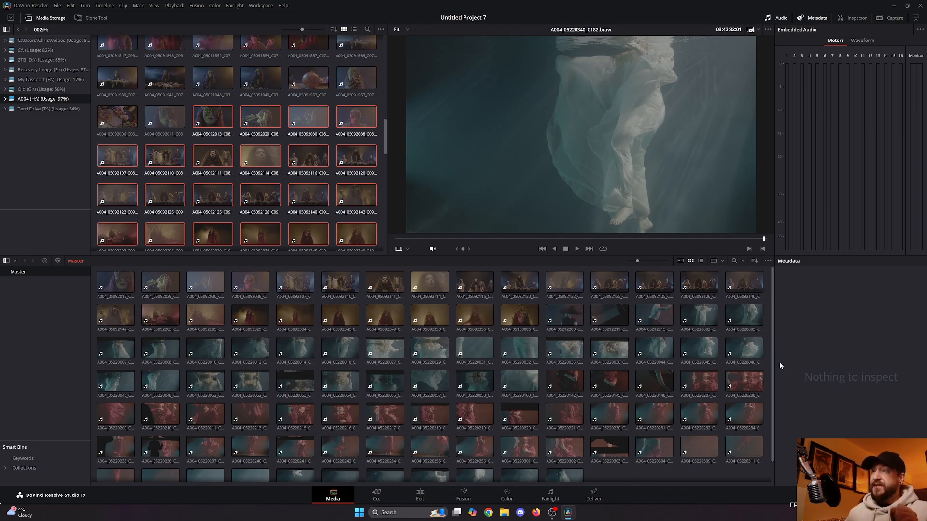
# - Switch to the Cut page and place the underwater clip A004_05220052 on a new timeline
pyautogui.click(693, 351)
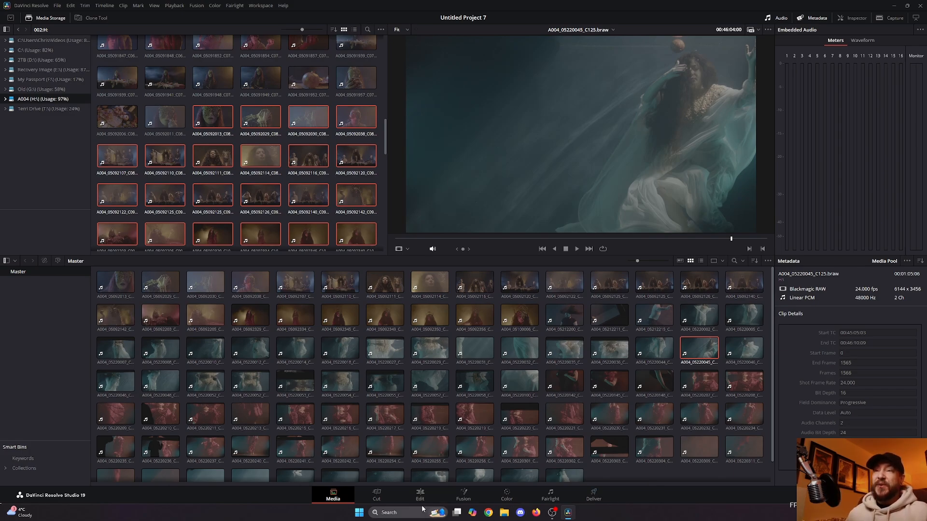
pyautogui.click(378, 497)
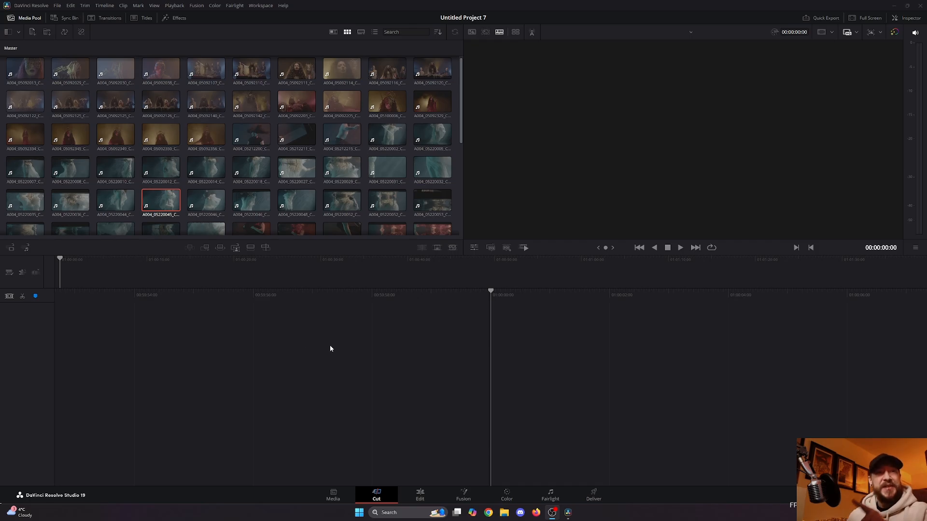
pyautogui.click(340, 205)
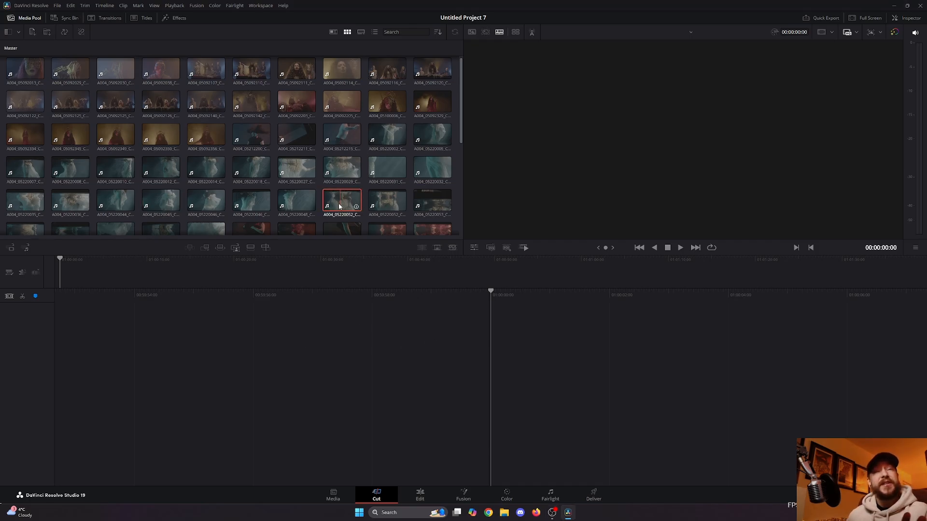
pyautogui.moveTo(344, 206); pyautogui.dragTo(354, 357)
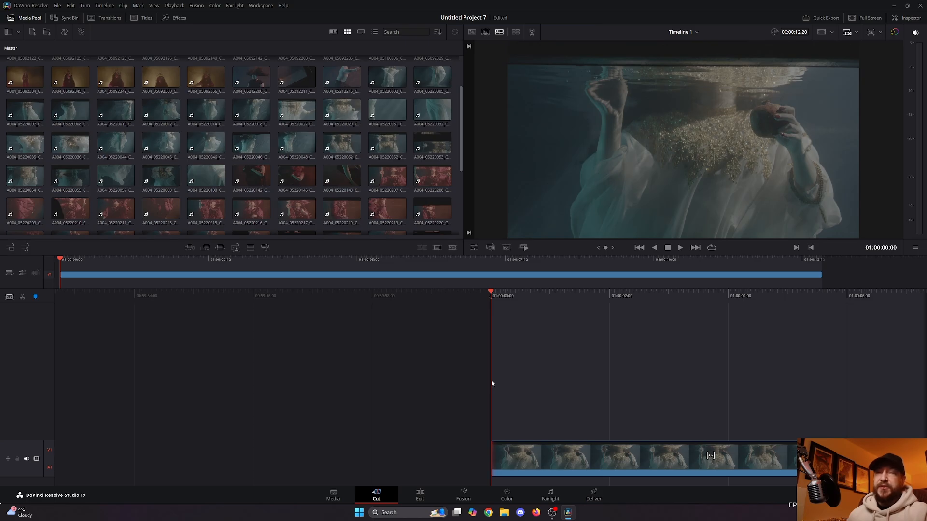
# - Play and scrub through the timeline clip, and trim its end to a duration of about 8 seconds 8 frames
pyautogui.press('space')
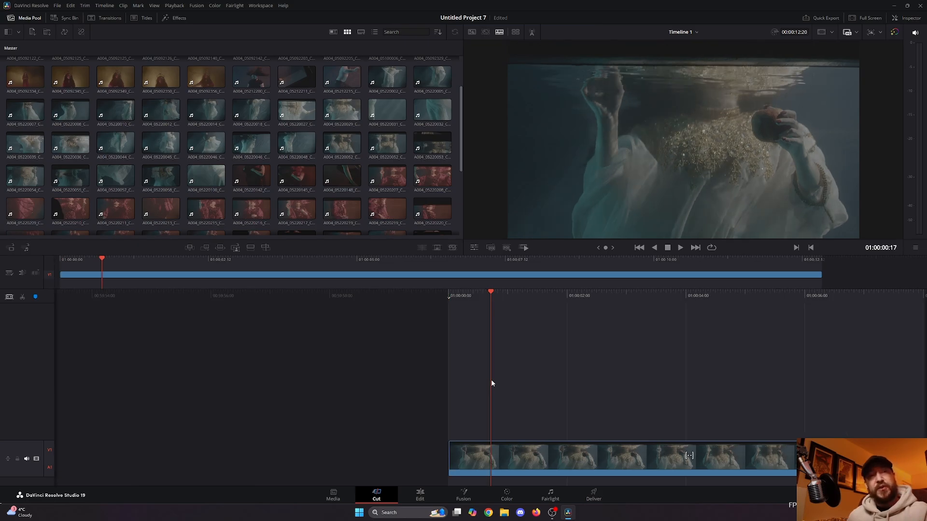
pyautogui.scroll(-12, 490, 379)
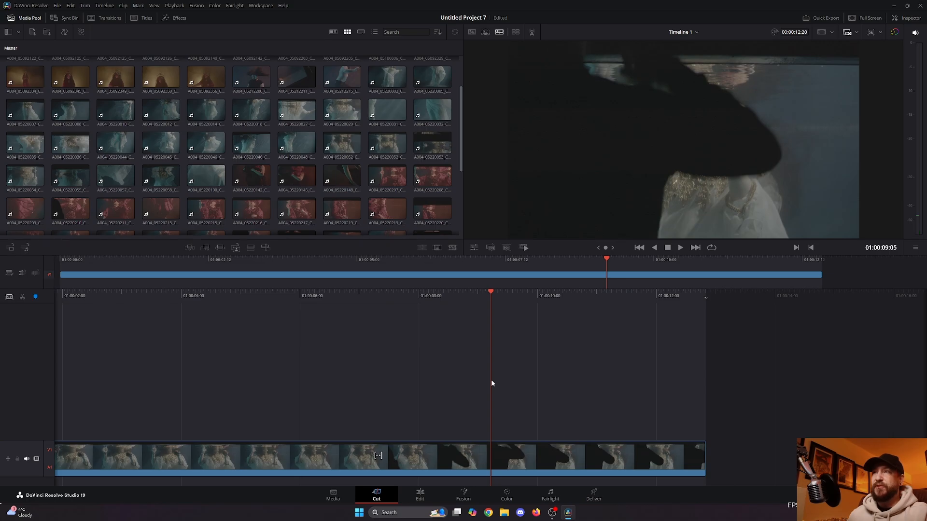
pyautogui.scroll(7, 491, 379)
pyautogui.scroll(-8, 490, 379)
pyautogui.scroll(5, 490, 380)
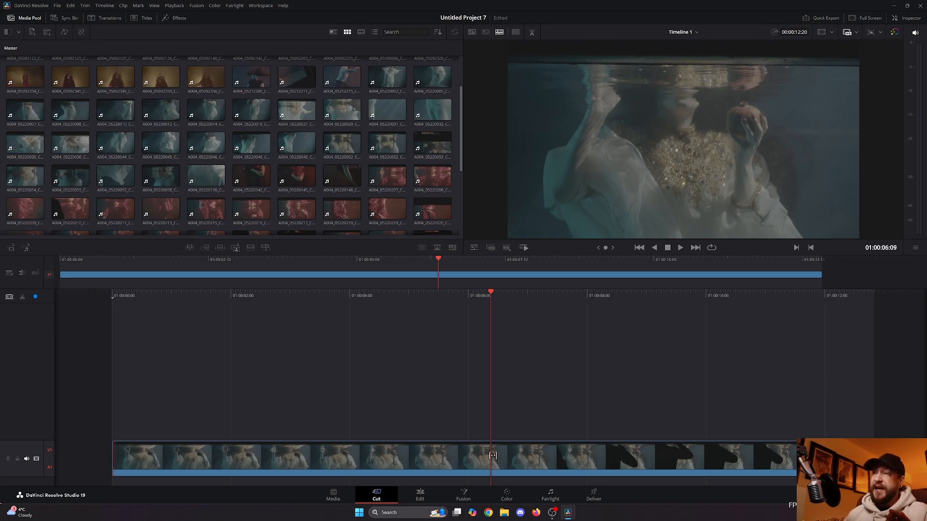
pyautogui.scroll(-5, 785, 374)
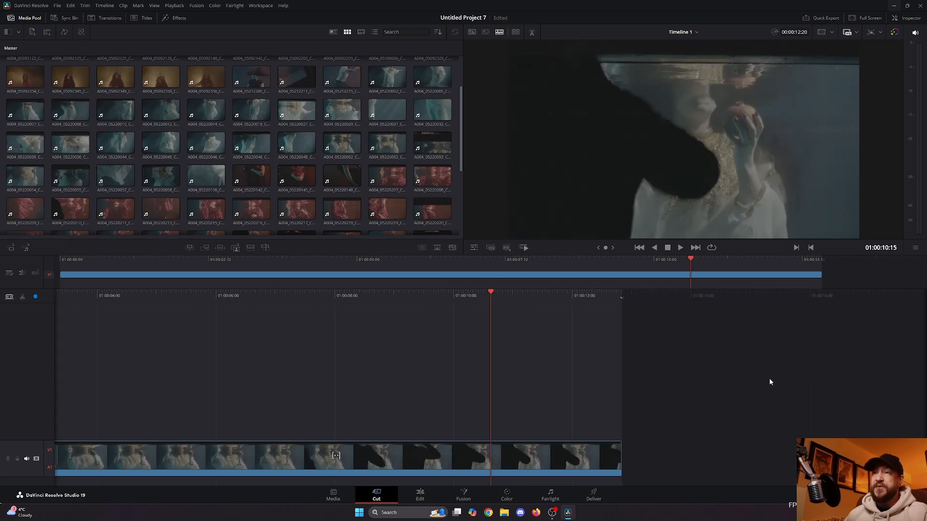
pyautogui.scroll(-3, 770, 382)
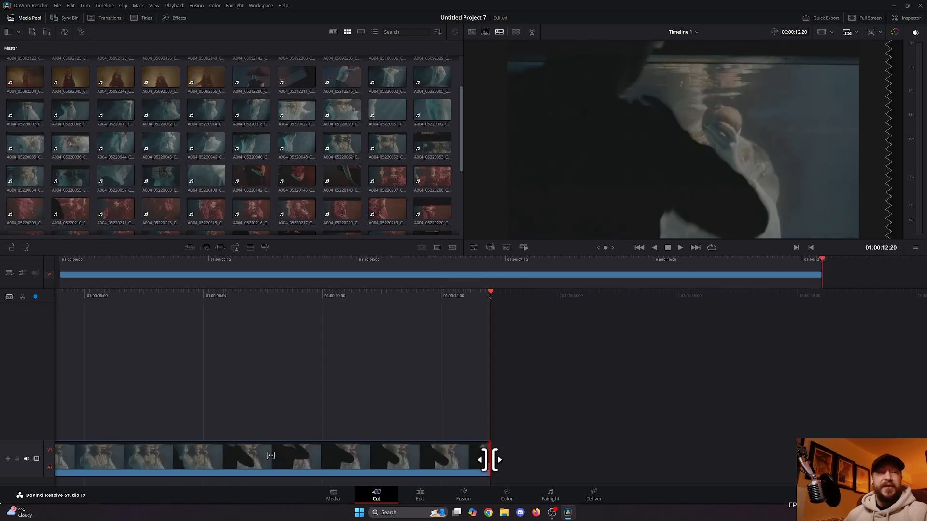
pyautogui.moveTo(490, 460); pyautogui.dragTo(260, 460)
pyautogui.moveTo(223, 461); pyautogui.dragTo(222, 459)
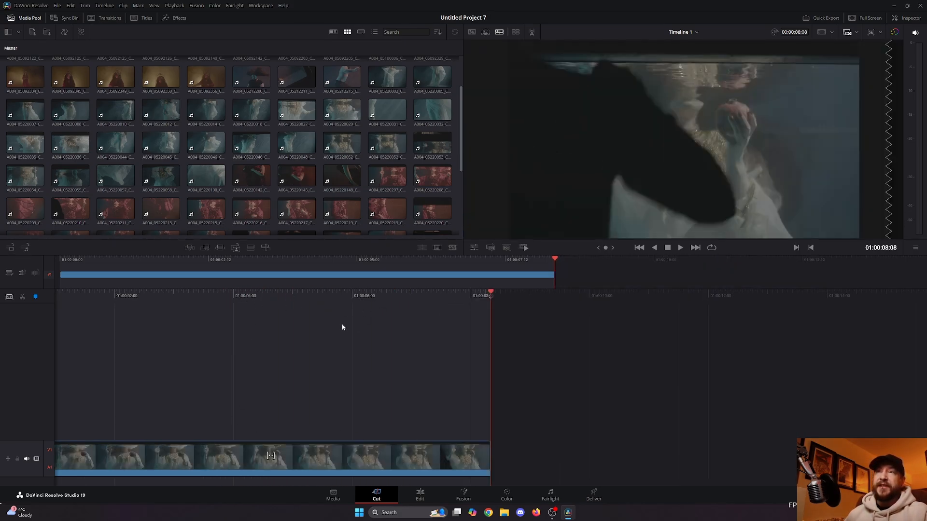
# - Stack clips A004_05220219_C149 and A004_05220145_C138 on two new tracks above the first clip, starting at about 2.5 and 3.4 seconds
pyautogui.moveTo(422, 267); pyautogui.dragTo(373, 273)
pyautogui.moveTo(414, 296); pyautogui.dragTo(386, 312)
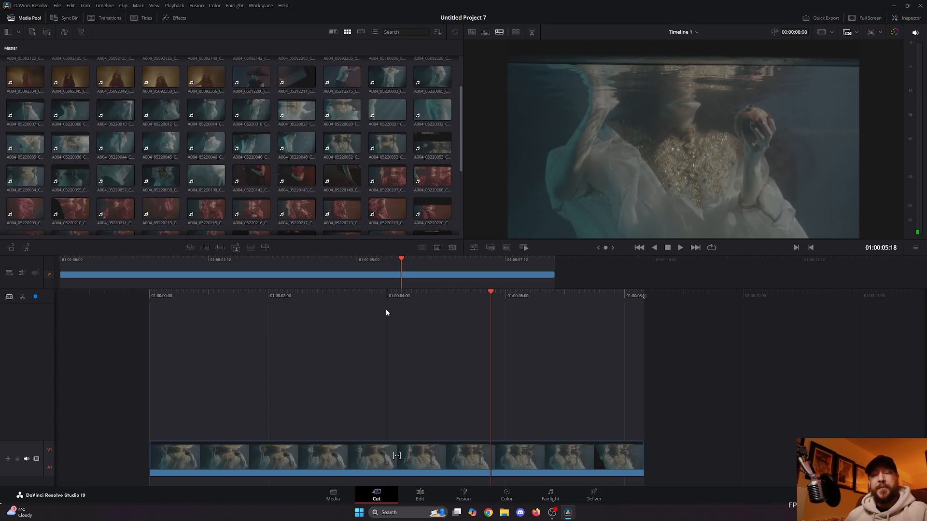
pyautogui.press('space')
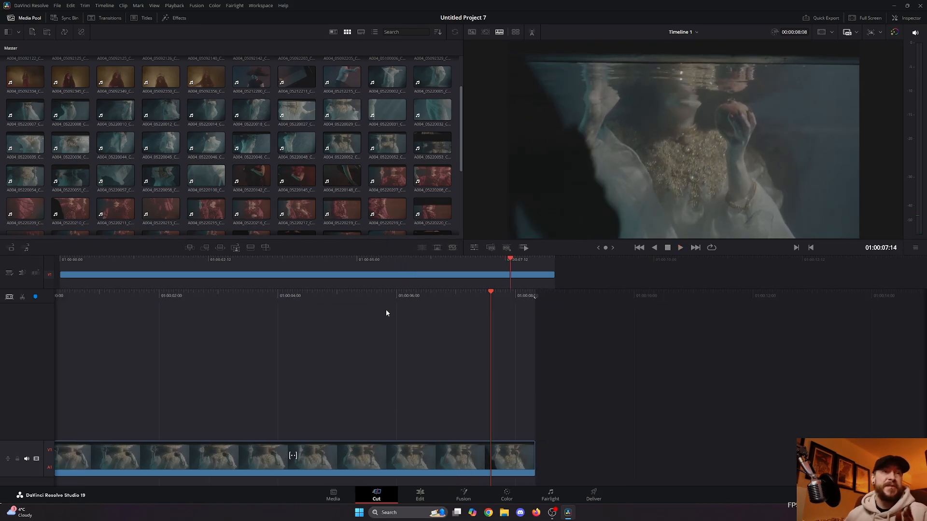
pyautogui.scroll(5, 387, 307)
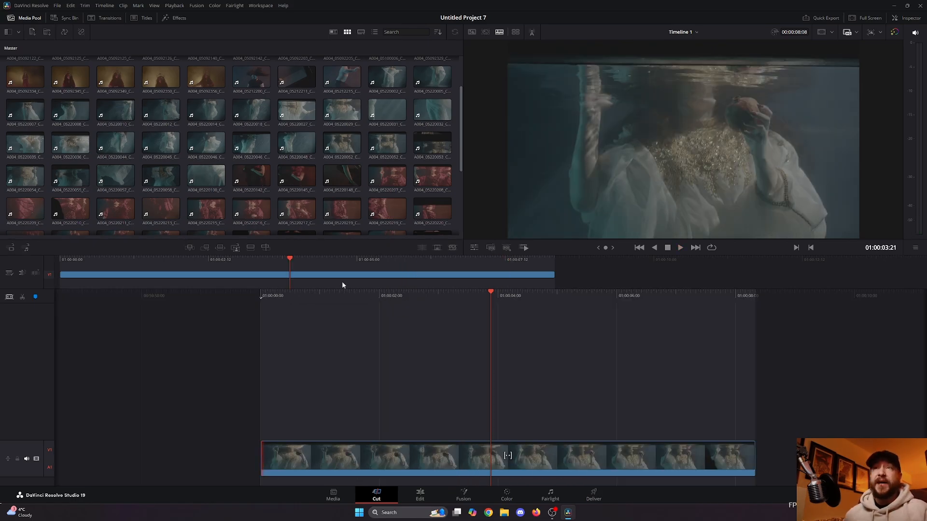
pyautogui.moveTo(341, 209); pyautogui.dragTo(413, 403)
pyautogui.moveTo(296, 176); pyautogui.dragTo(463, 364)
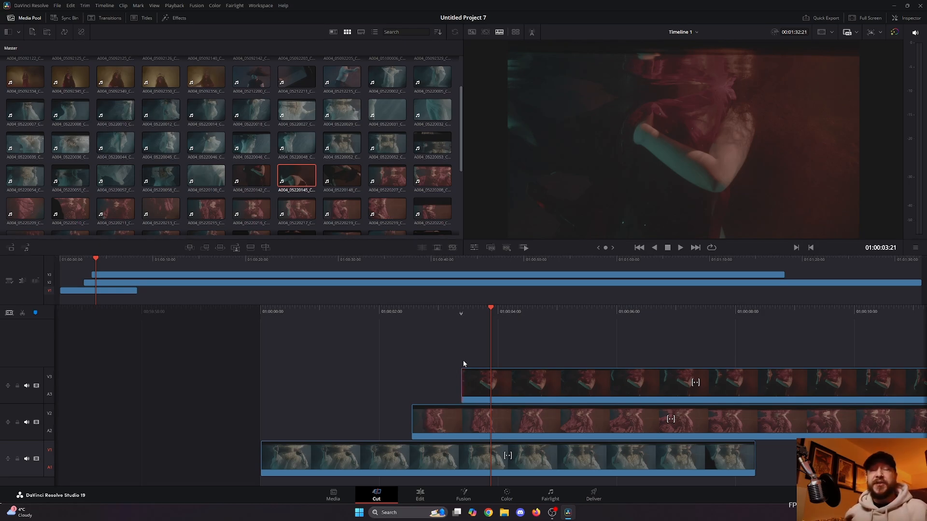
# - Delete all clips from the timeline on the Edit page and return the playhead to 01:00:00:00
pyautogui.click(420, 499)
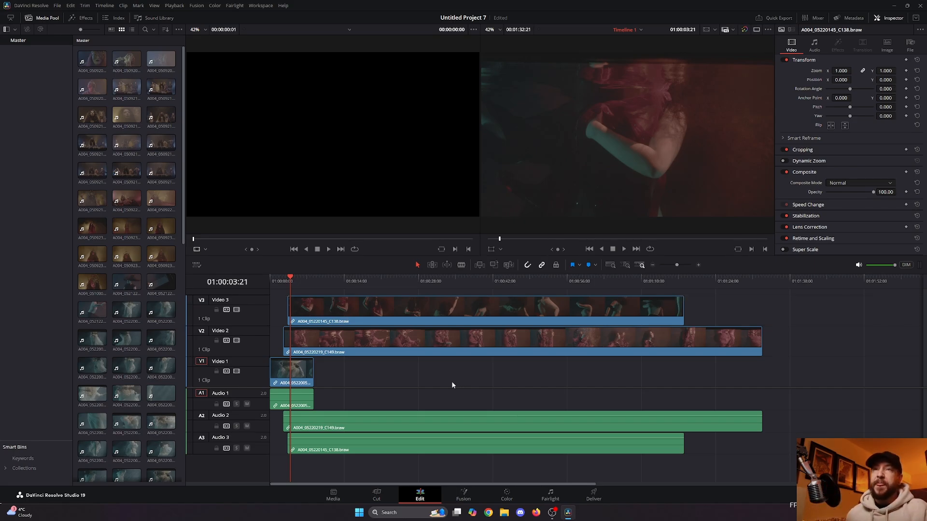
pyautogui.moveTo(453, 383); pyautogui.dragTo(269, 305)
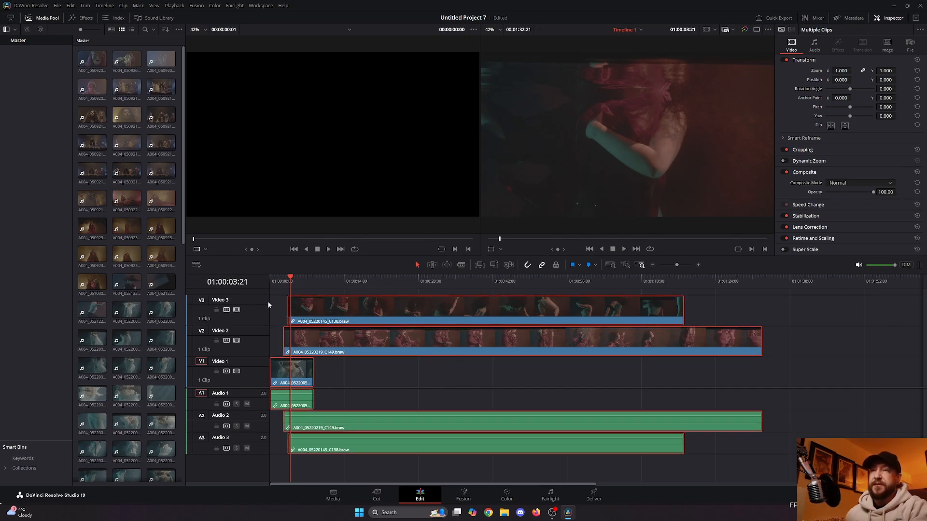
pyautogui.press('Delete')
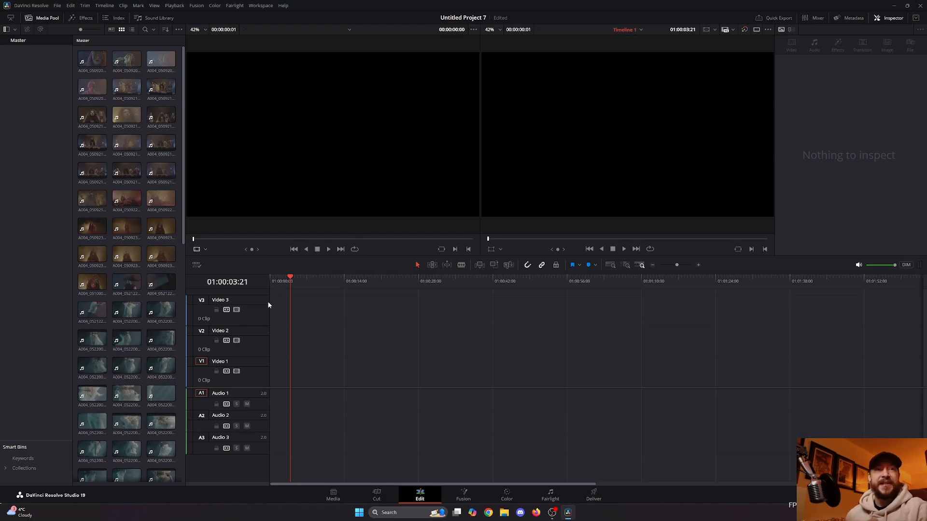
pyautogui.click(288, 282)
pyautogui.moveTo(283, 281); pyautogui.dragTo(269, 280)
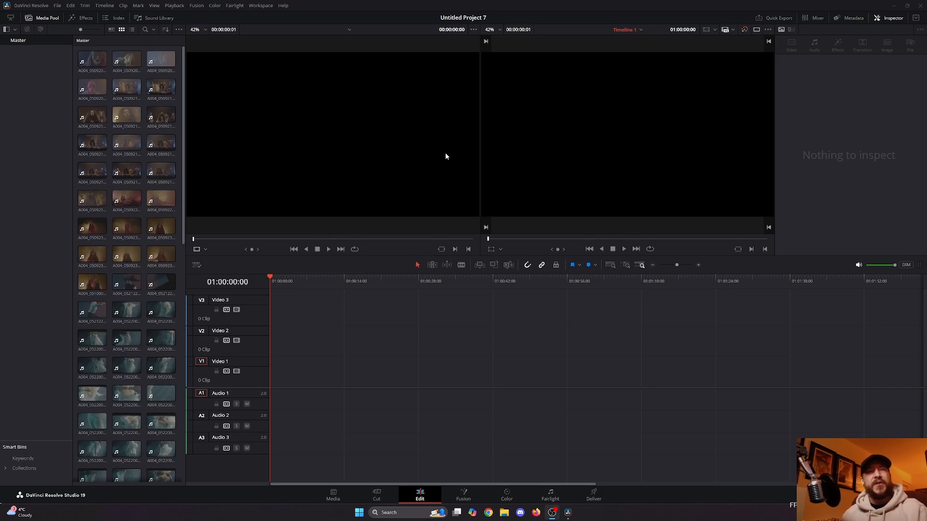
# - Reset the UI layout on the Edit page to its default arrangement
pyautogui.click(259, 7)
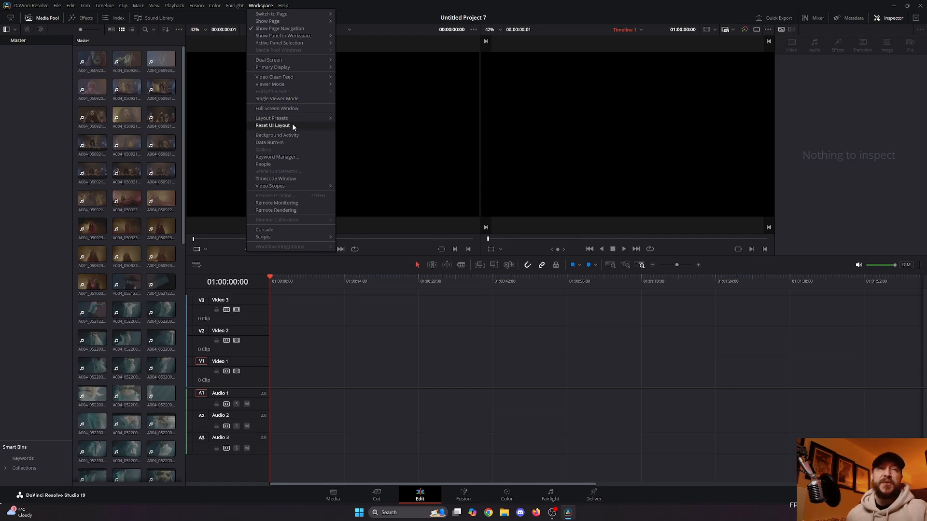
pyautogui.click(272, 126)
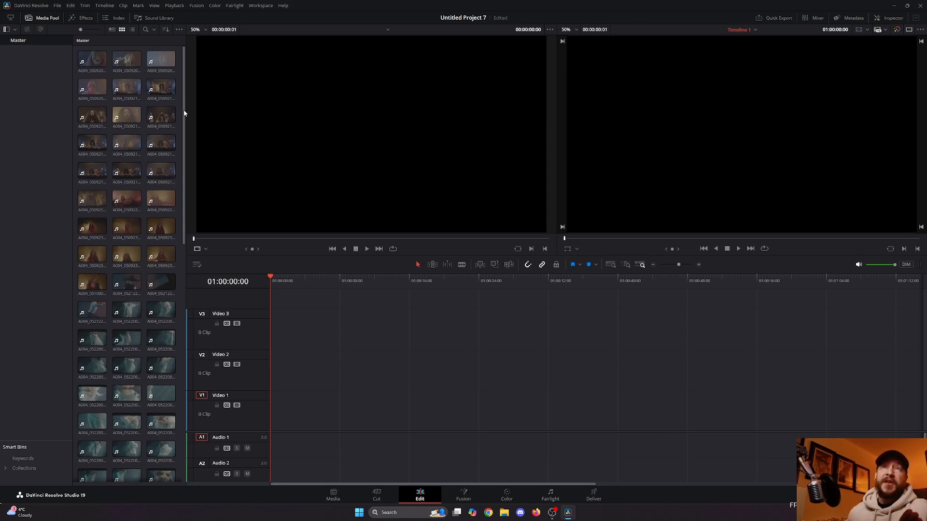
pyautogui.moveTo(184, 109); pyautogui.dragTo(210, 90)
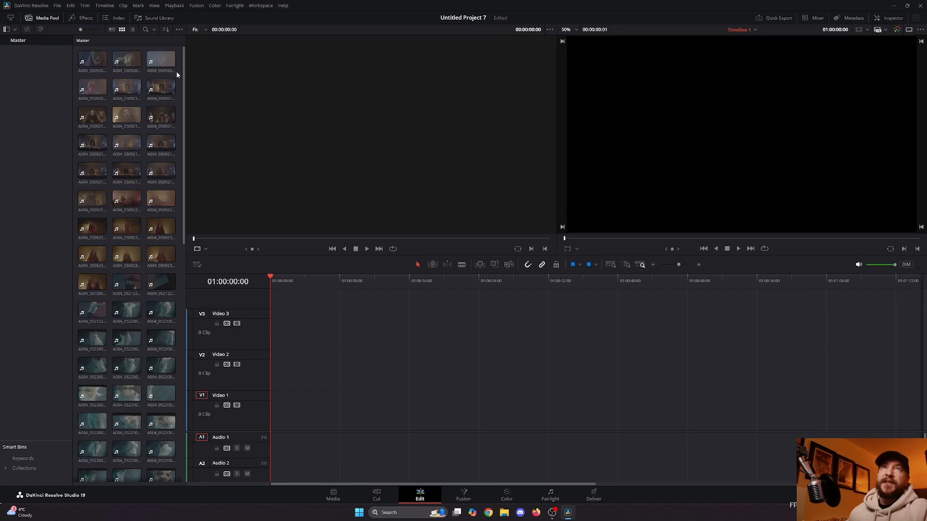
# - Load clip A004_05092013_C082 in the source viewer, mark a section of about 10 seconds, and place it at the start of Video 1
pyautogui.click(92, 59)
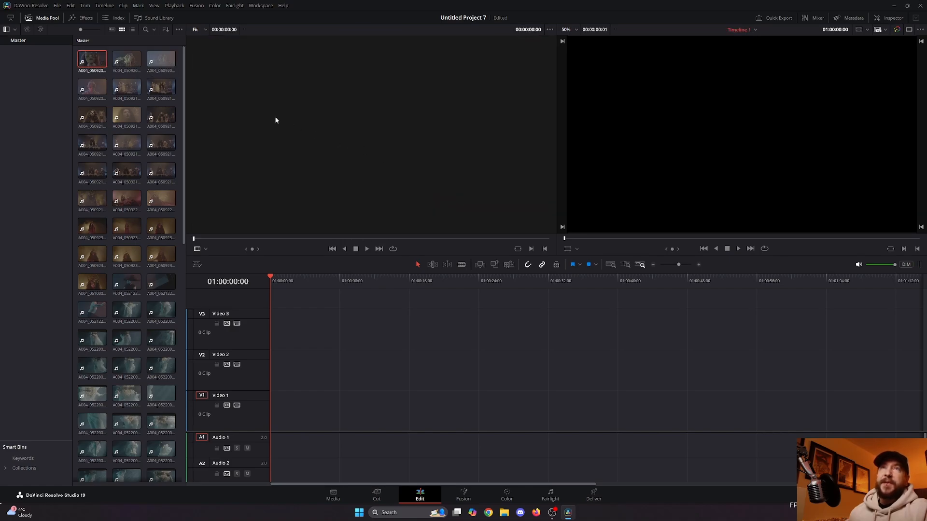
pyautogui.doubleClick(88, 59)
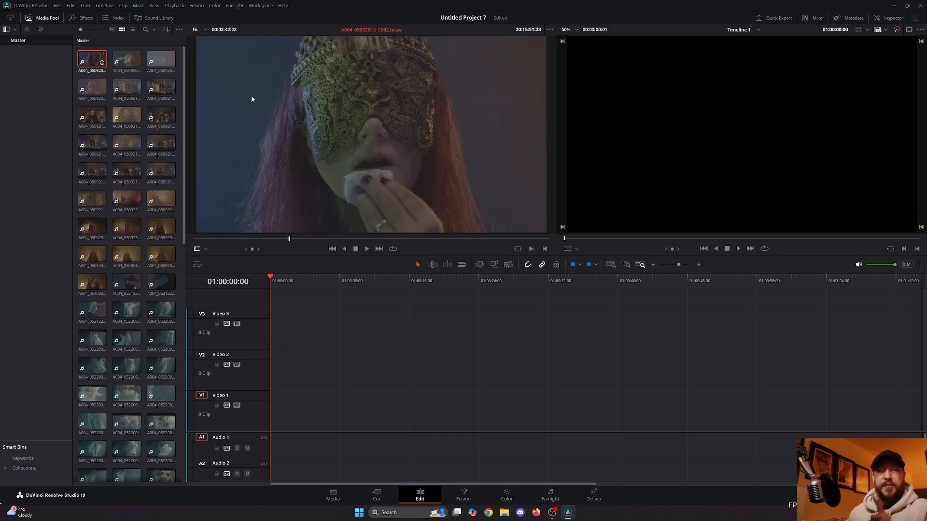
pyautogui.moveTo(318, 239); pyautogui.dragTo(483, 241)
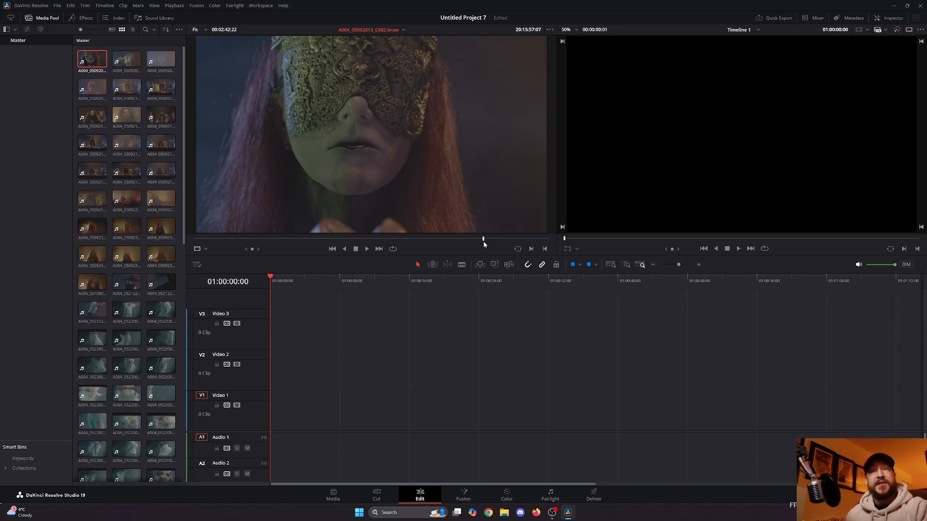
pyautogui.press('i')
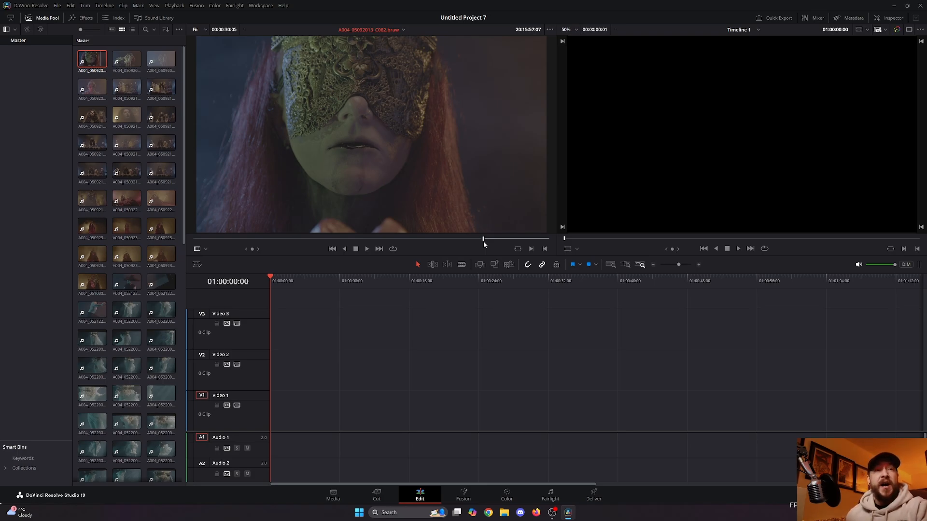
pyautogui.moveTo(490, 239); pyautogui.dragTo(506, 241)
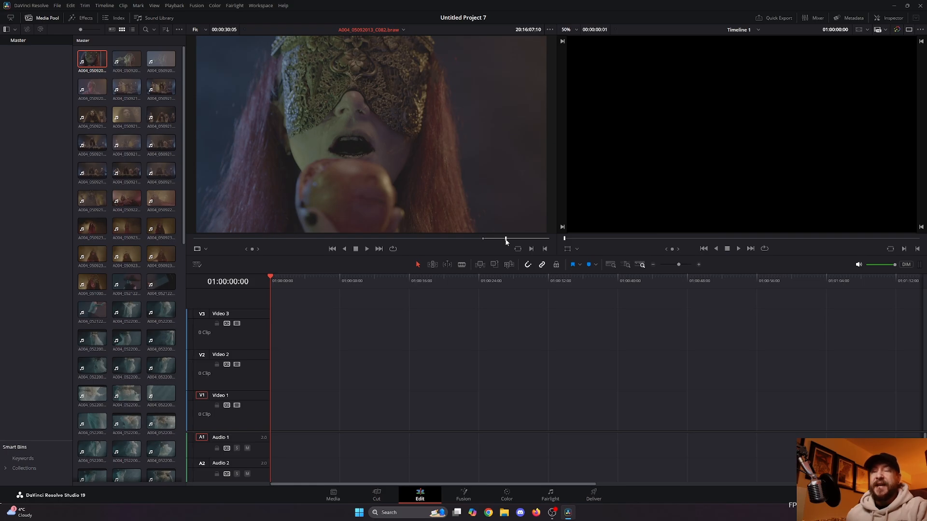
pyautogui.press('o')
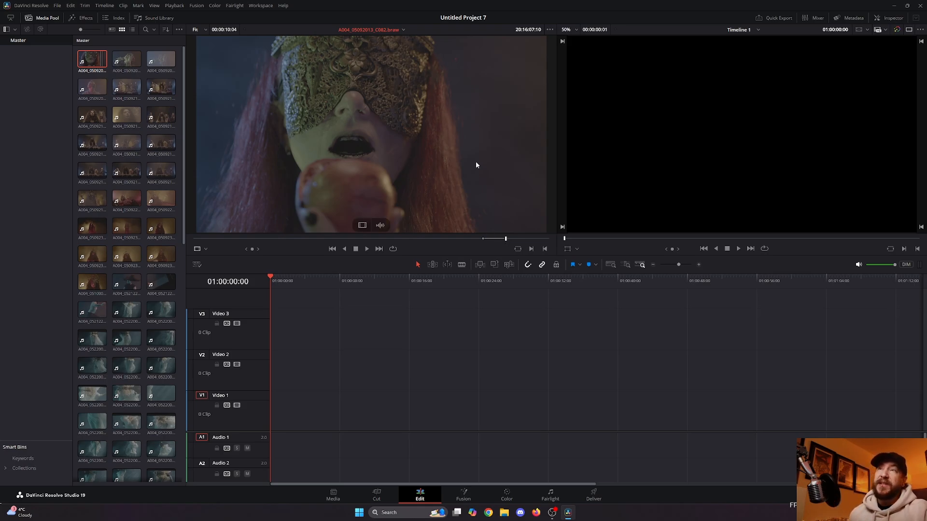
pyautogui.moveTo(476, 161); pyautogui.dragTo(272, 409)
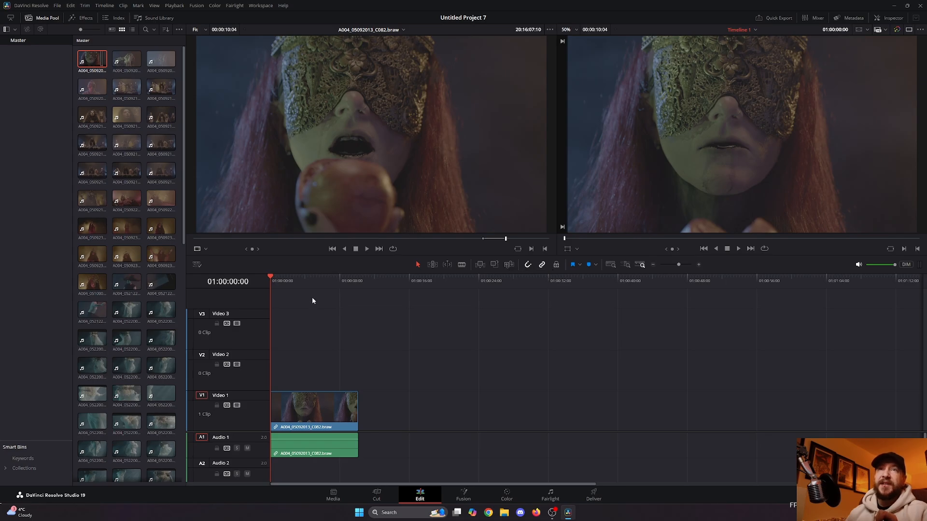
# - Mark a section of about 15 seconds 22 frames in clip A004_05092345_C102 and move the timeline playhead to 01:00:04:12
pyautogui.click(160, 224)
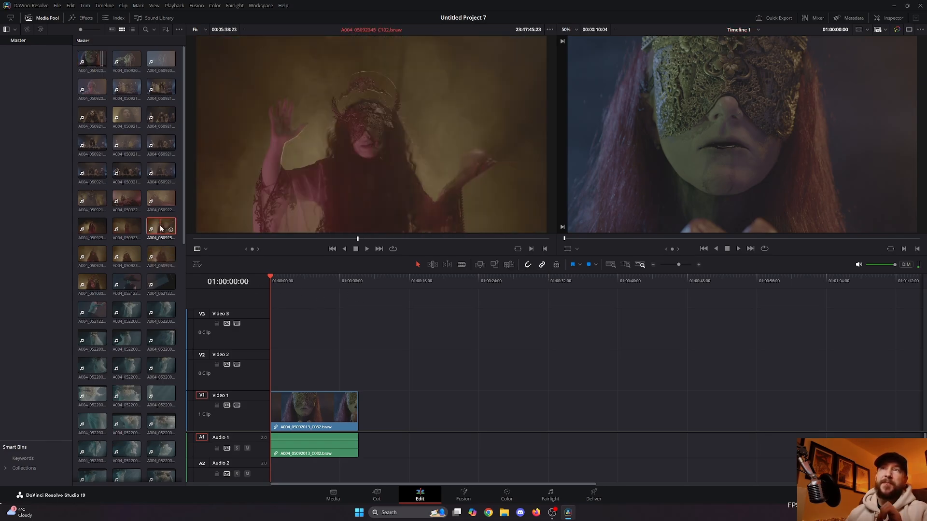
pyautogui.moveTo(365, 238)
pyautogui.mouseDown()
pyautogui.moveTo(354, 242)
pyautogui.moveTo(376, 236)
pyautogui.mouseUp()
pyautogui.press('i')
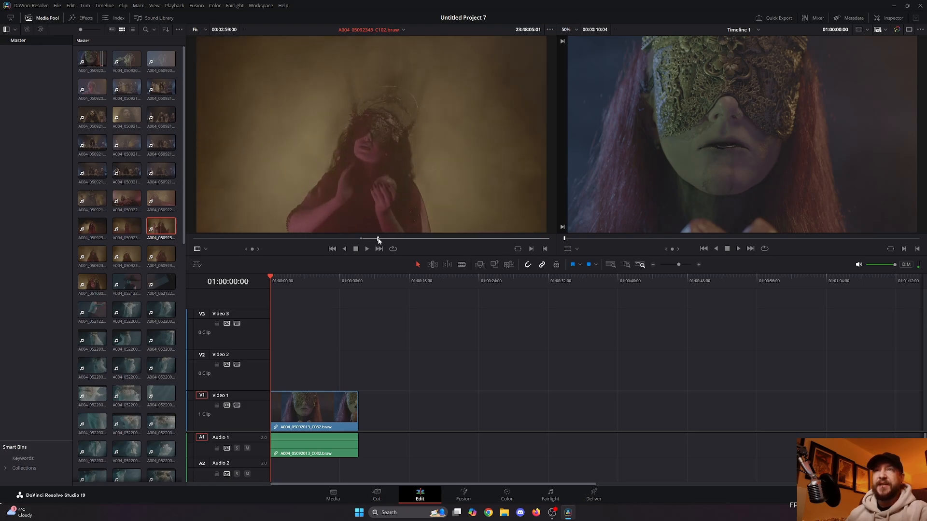
pyautogui.press('o')
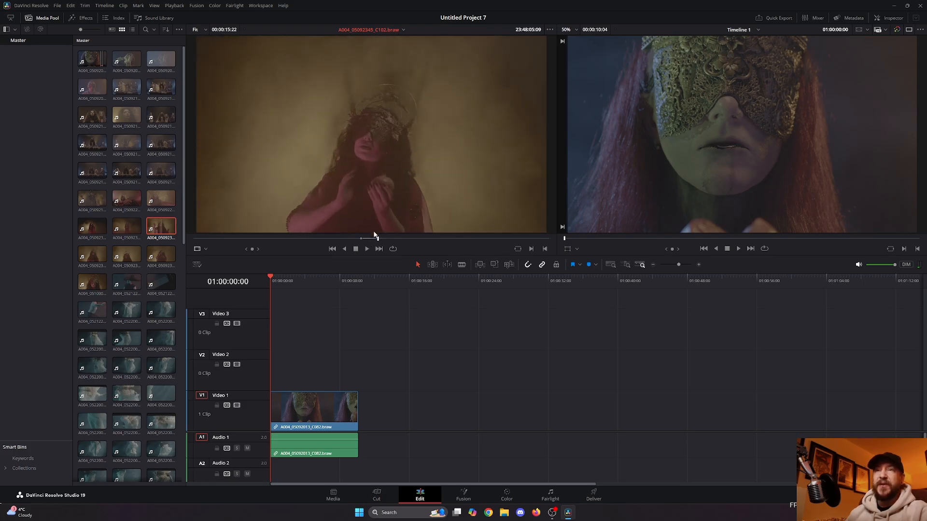
pyautogui.click(281, 278)
pyautogui.moveTo(285, 277)
pyautogui.mouseDown()
pyautogui.moveTo(445, 284)
pyautogui.moveTo(346, 280)
pyautogui.moveTo(419, 315)
pyautogui.moveTo(323, 321)
pyautogui.moveTo(547, 340)
pyautogui.moveTo(291, 317)
pyautogui.moveTo(506, 344)
pyautogui.mouseUp()
pyautogui.moveTo(357, 281); pyautogui.dragTo(309, 288)
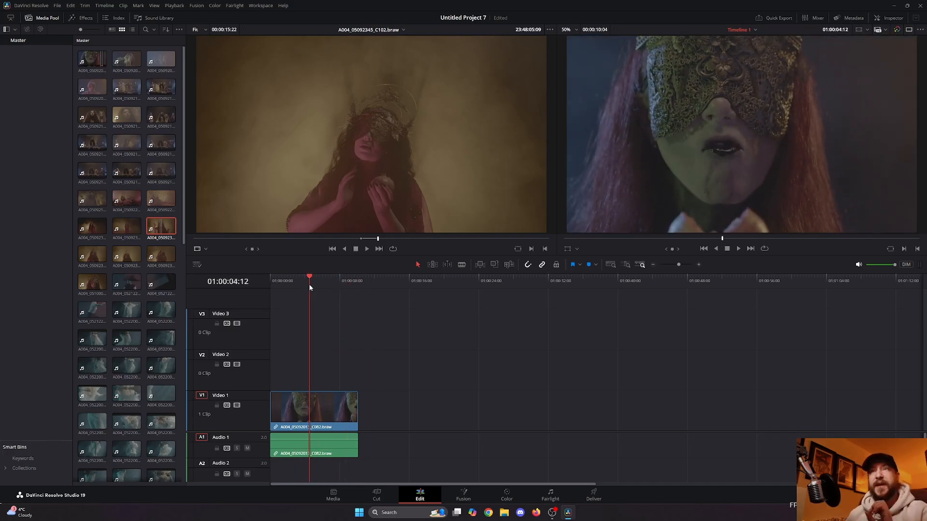
# - Insert the marked section at the playhead, splitting the first clip, and undo the insert after playing it back
pyautogui.click(481, 265)
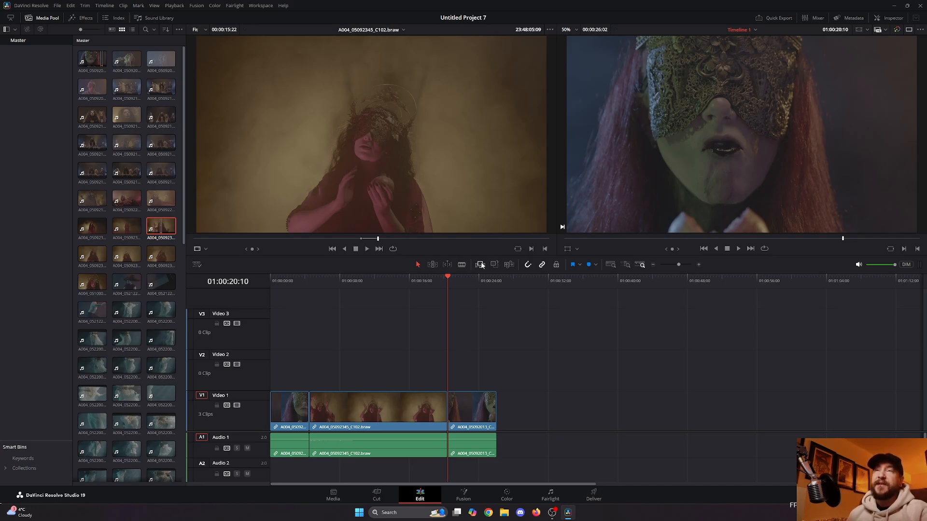
pyautogui.moveTo(290, 282); pyautogui.dragTo(302, 282)
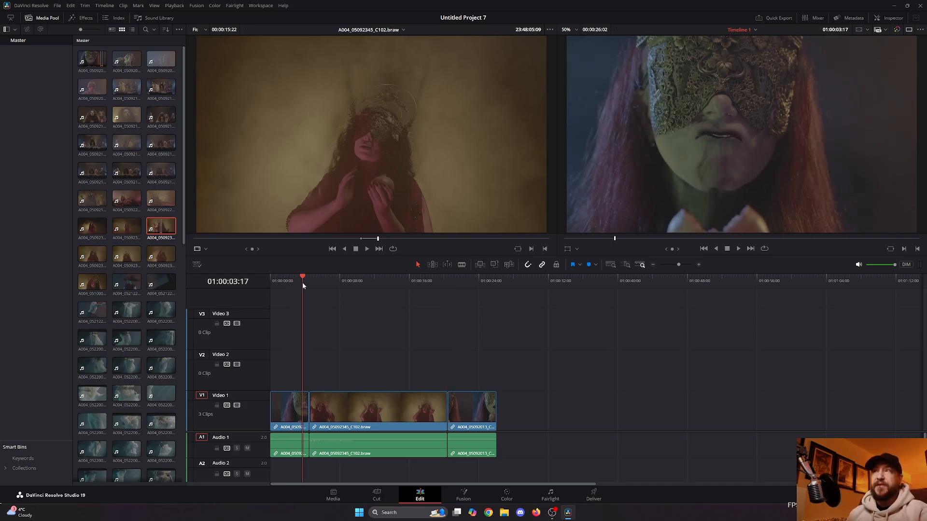
pyautogui.press('space')
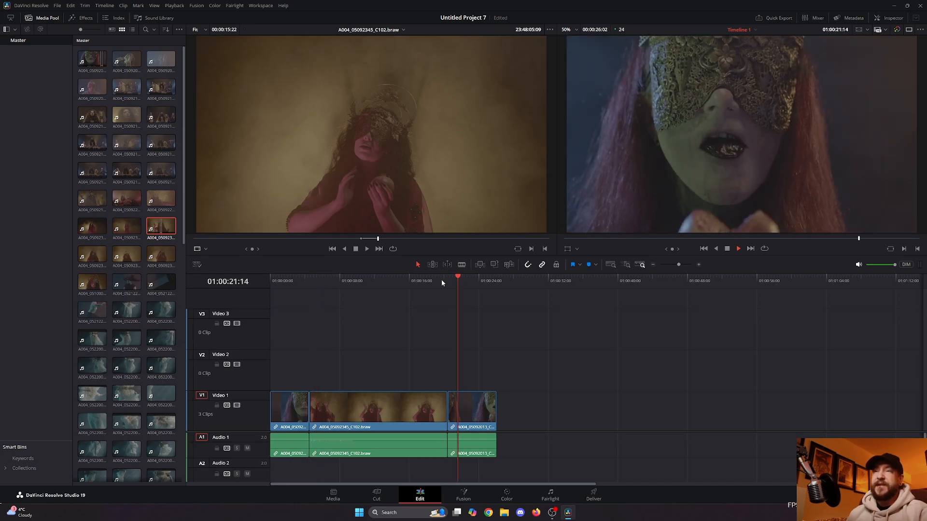
pyautogui.press('space')
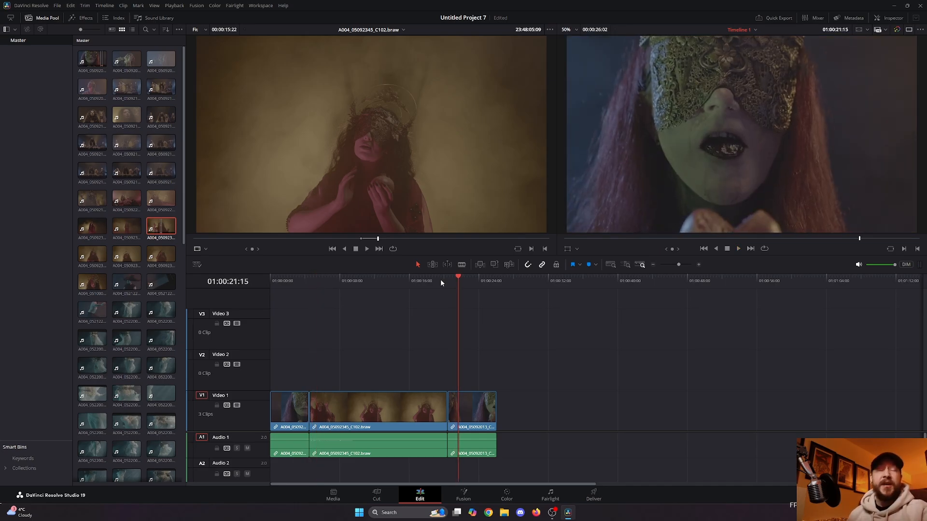
pyautogui.hotkey('ctrl', 'z')
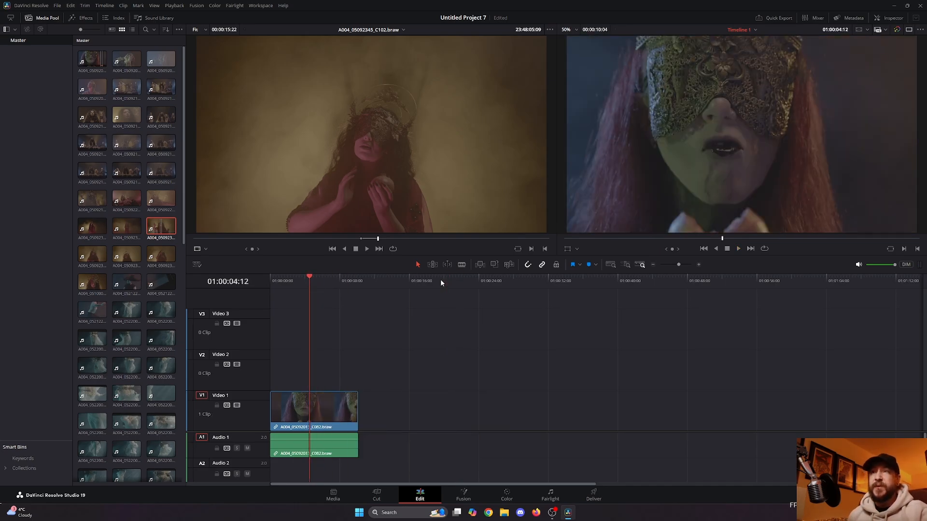
# - Overwrite the timeline from the playhead with the marked section and move that clip up to Video 2
pyautogui.click(494, 265)
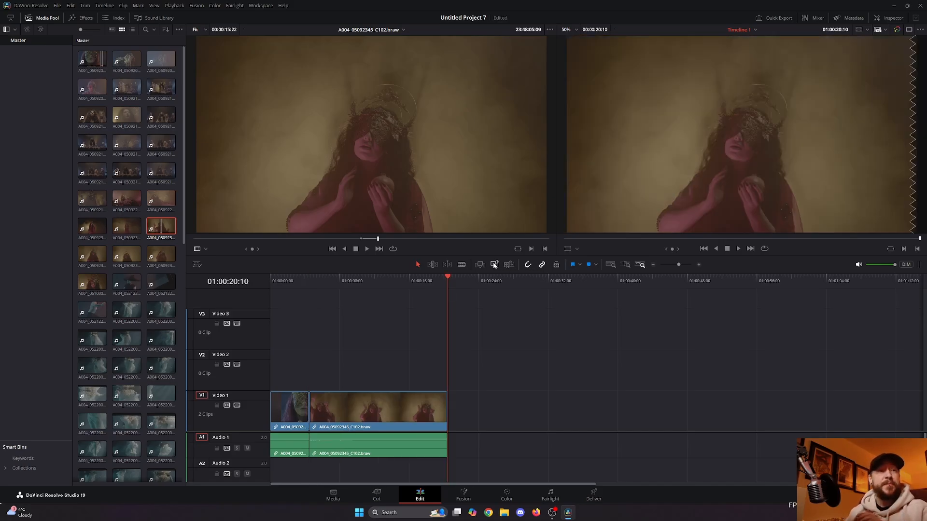
pyautogui.click(347, 414)
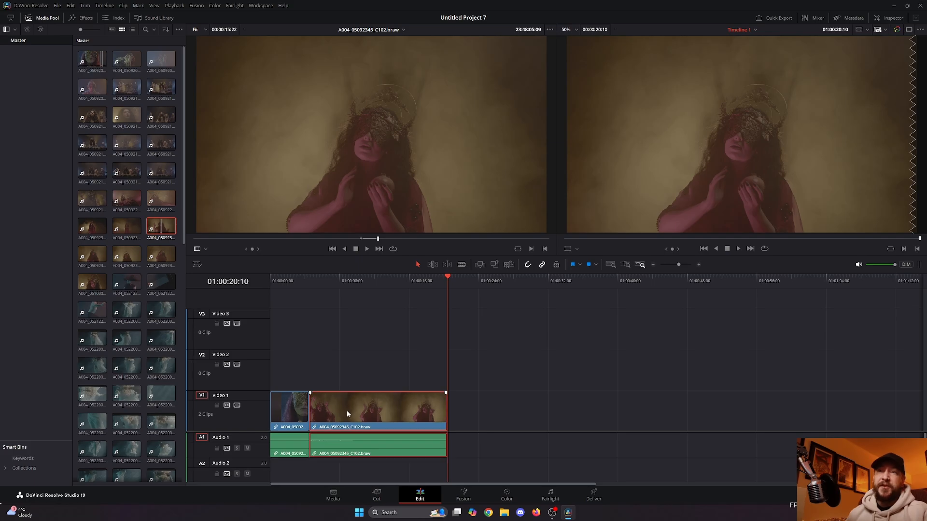
pyautogui.hotkey('alt', 'Up')
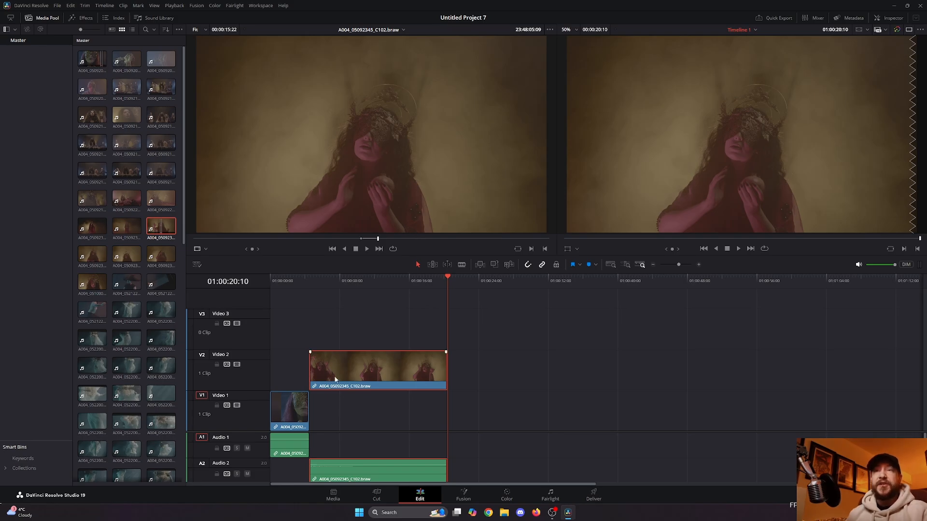
# - Extend the first clip's end to about 15 seconds and move the A004_05092345_C102 clip down to Video 1, just beyond it
pyautogui.moveTo(309, 412); pyautogui.dragTo(400, 413)
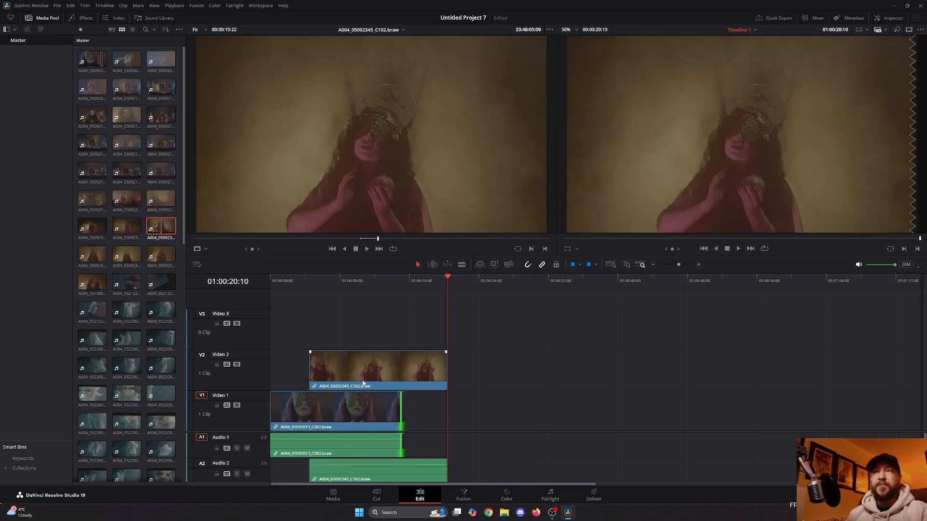
pyautogui.moveTo(345, 376); pyautogui.dragTo(453, 398)
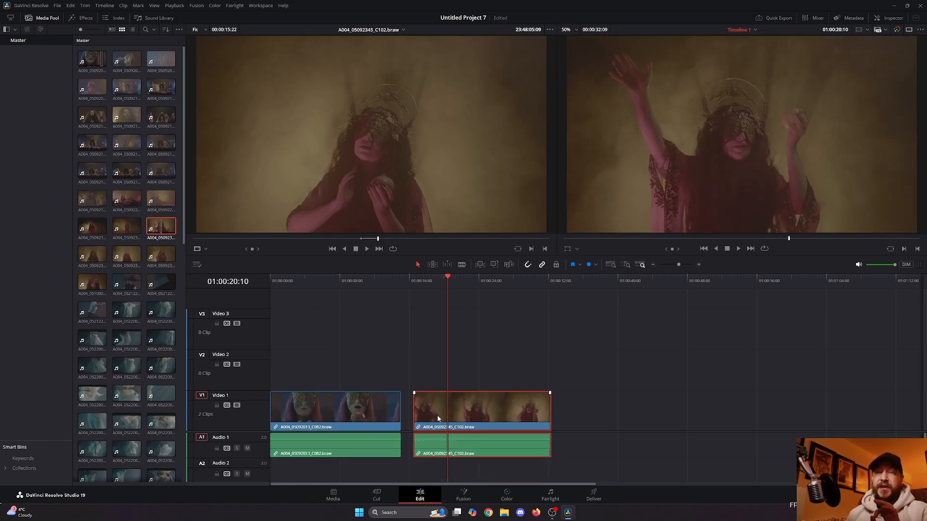
# - Try moving the A004_05092345_C102 clip over the first clip and onto Video 2, and undo these moves
pyautogui.moveTo(436, 415); pyautogui.dragTo(489, 411)
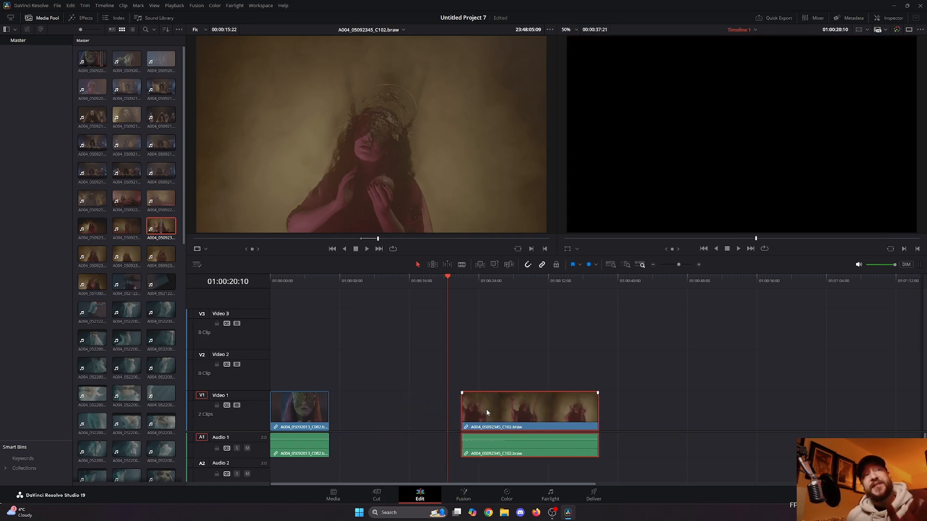
pyautogui.moveTo(486, 410); pyautogui.dragTo(446, 368)
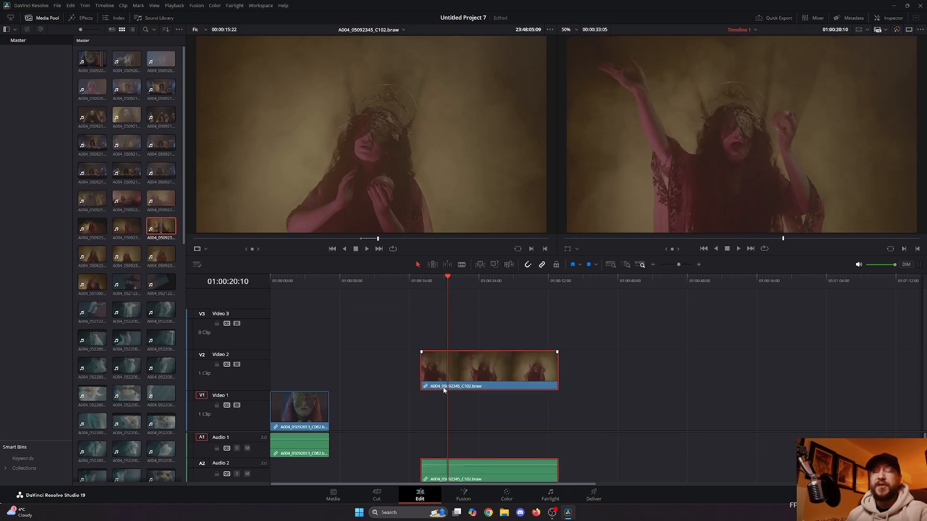
pyautogui.hotkey('ctrl', 'z')
pyautogui.hotkey('ctrl', 'z')
pyautogui.hotkey('ctrl', 'z')
pyautogui.hotkey('ctrl', 'z')
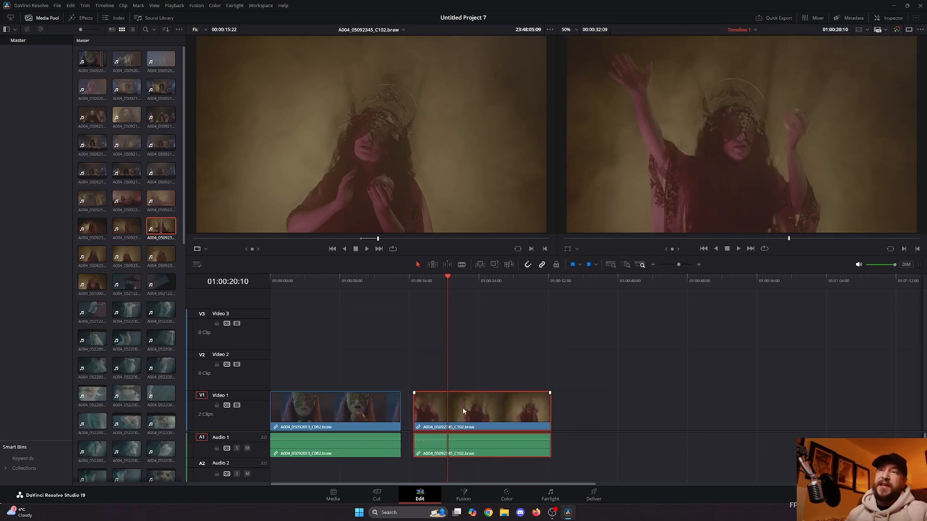
# - Move the A004_05092345_C102 clip onto Video 2, overlapping the first clip from about 8 seconds, and play the overlap
pyautogui.moveTo(463, 408); pyautogui.dragTo(392, 366)
pyautogui.click(330, 285)
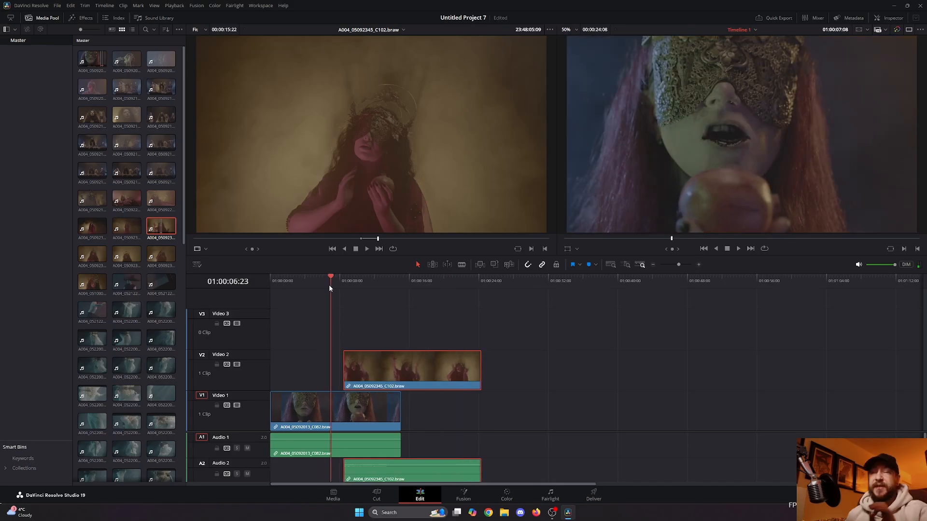
pyautogui.press('space')
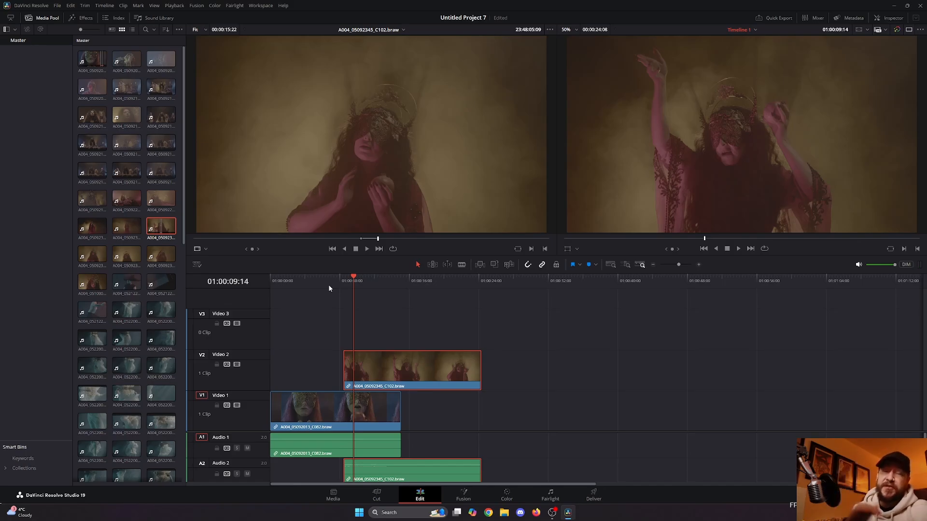
pyautogui.click(362, 283)
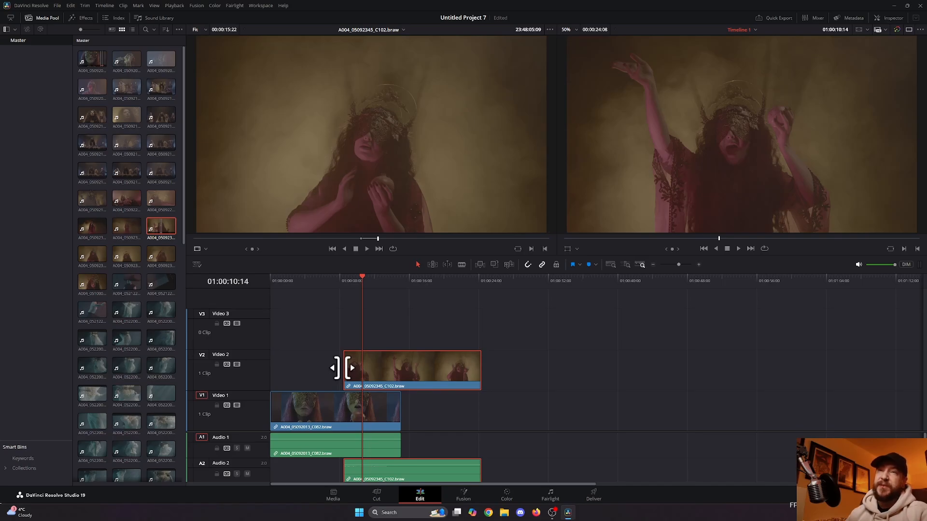
# - Trim the Video 2 clip to start at about 13.4 seconds and end at about 20 seconds 6 frames
pyautogui.moveTo(342, 368); pyautogui.dragTo(387, 374)
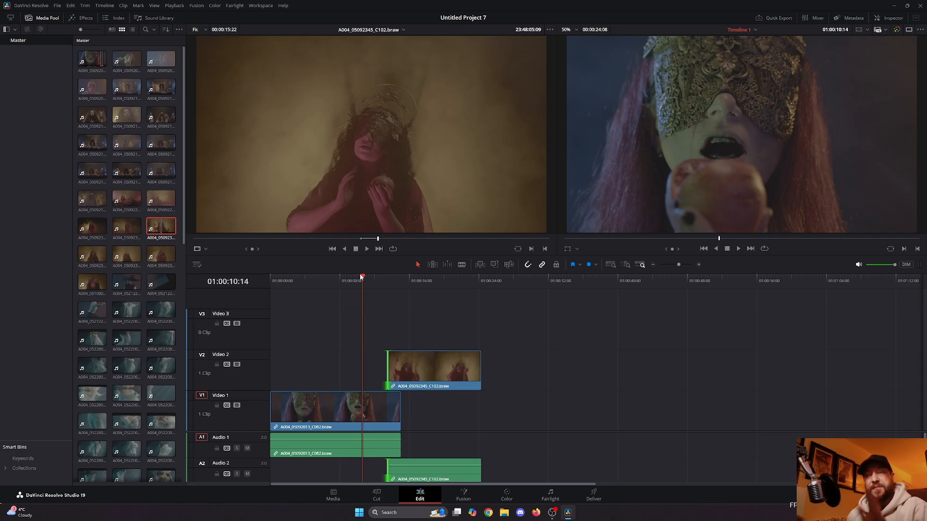
pyautogui.click(482, 369)
pyautogui.moveTo(482, 369); pyautogui.dragTo(450, 364)
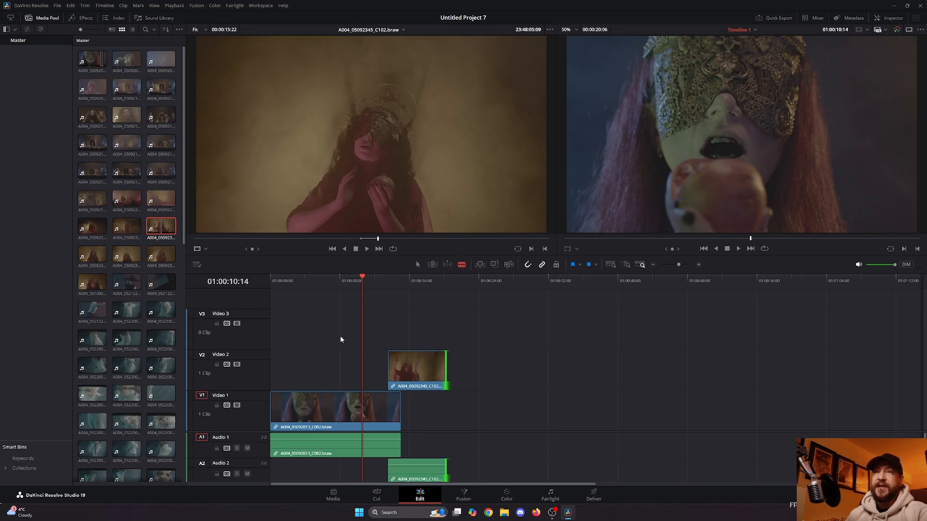
# - Cut the Video 1 clip into six pieces with the Blade tool and return to the Selection tool
pyautogui.click(293, 408)
pyautogui.click(308, 408)
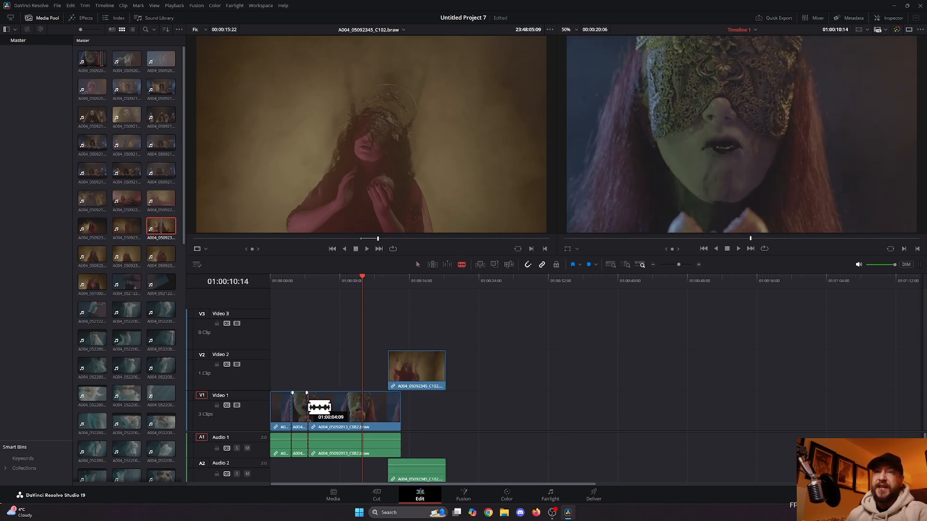
pyautogui.click(328, 408)
pyautogui.click(345, 408)
pyautogui.click(373, 408)
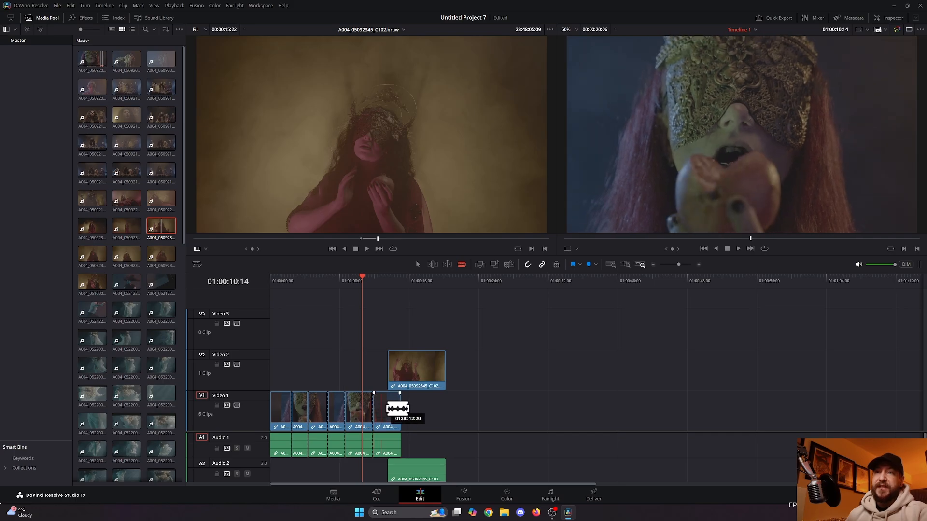
pyautogui.press('a')
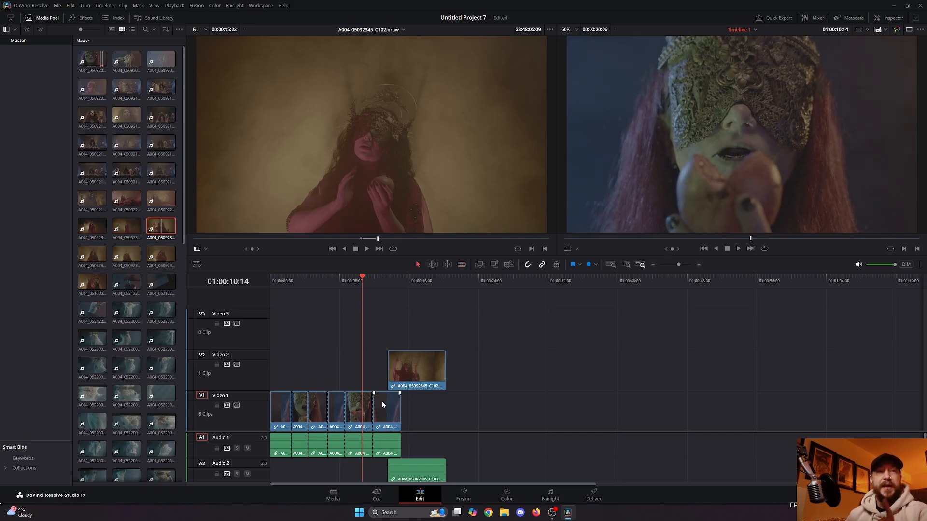
# - Try deleting the second and fourth Video 1 pieces, leaving gaps, and undo the deletions and the last blade cut
pyautogui.click(297, 408)
pyautogui.press('BackSpace')
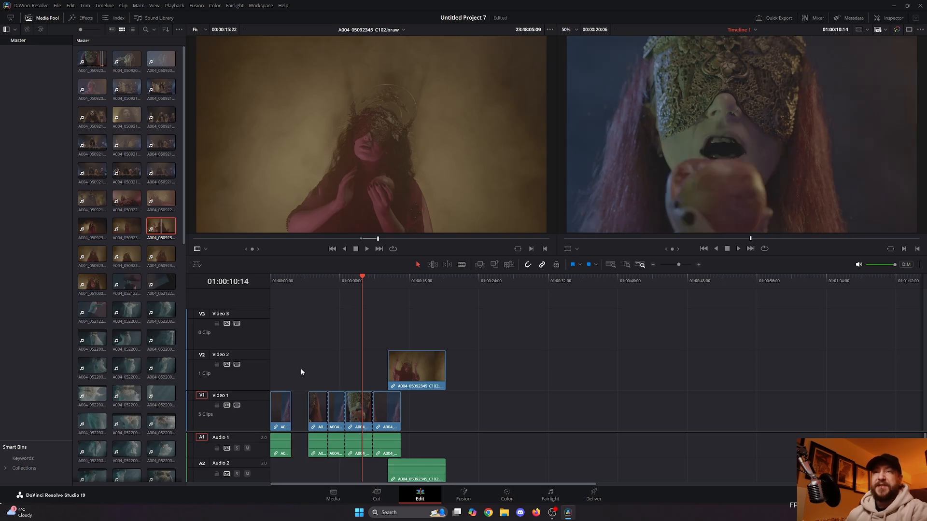
pyautogui.click(336, 410)
pyautogui.press('BackSpace')
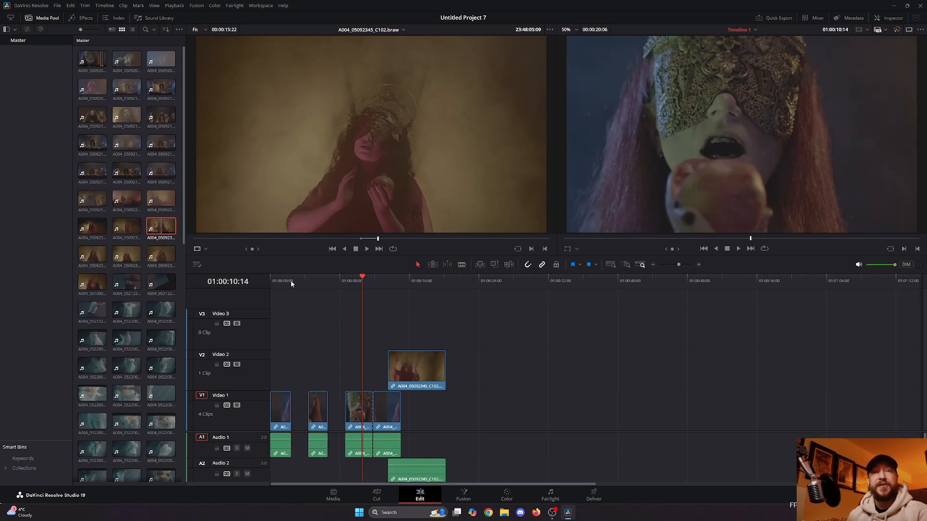
pyautogui.hotkey('ctrl', 'z')
pyautogui.hotkey('ctrl', 'z')
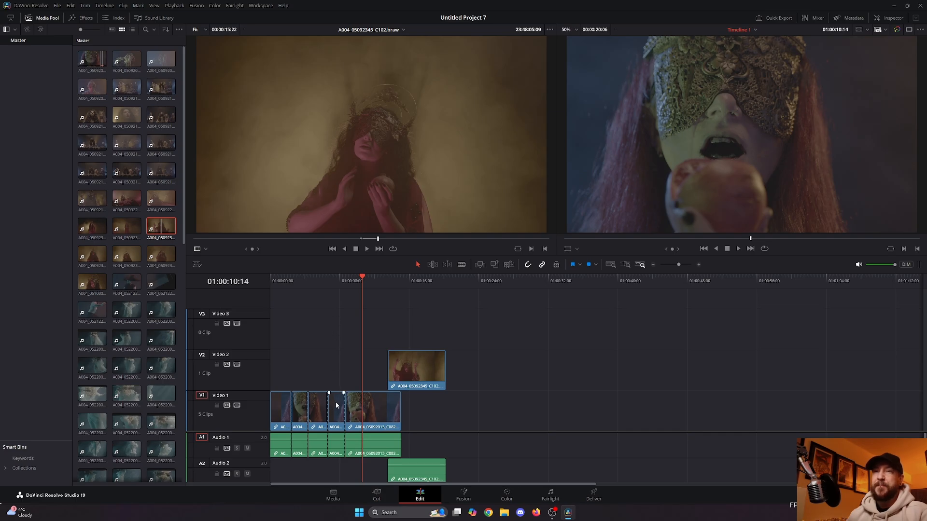
# - Try ripple deleting the third and the fourth Video 1 pieces so the gaps close, undoing each deletion
pyautogui.click(319, 413)
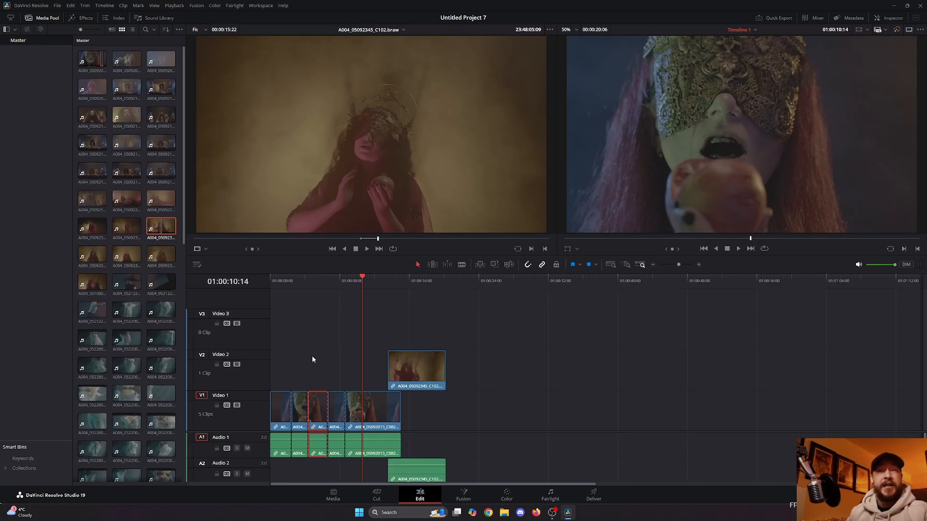
pyautogui.press('Delete')
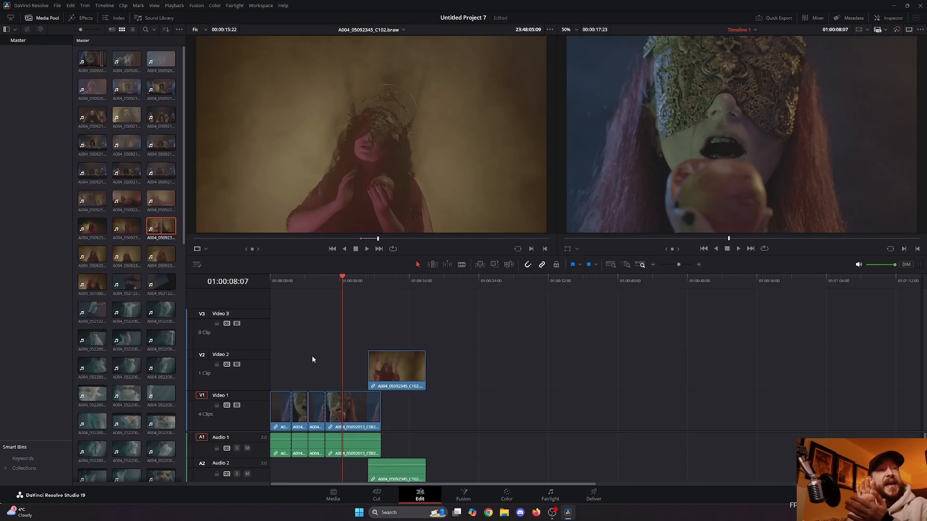
pyautogui.hotkey('ctrl', 'z')
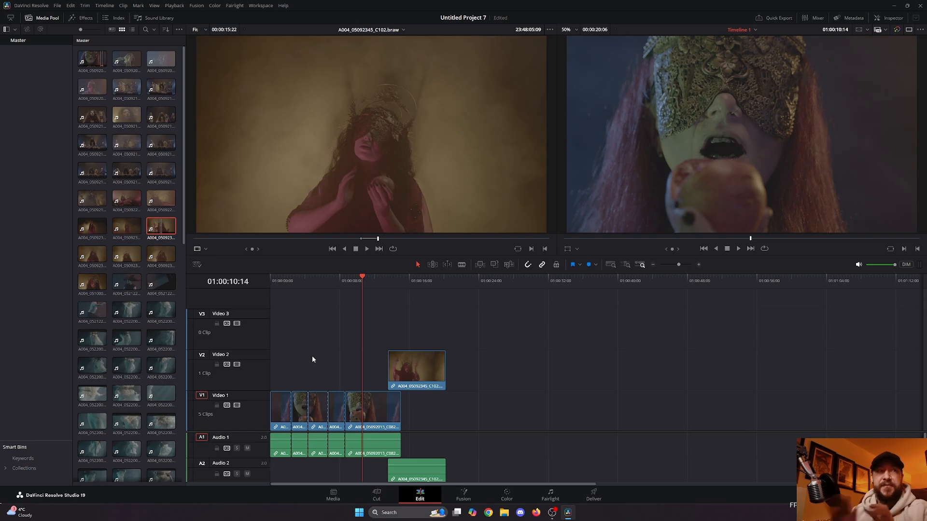
pyautogui.click(334, 420)
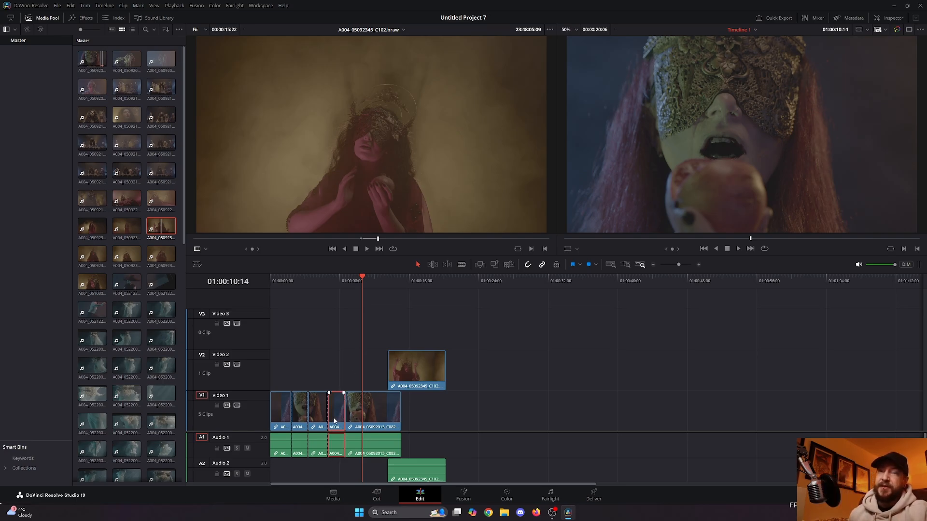
pyautogui.press('Delete')
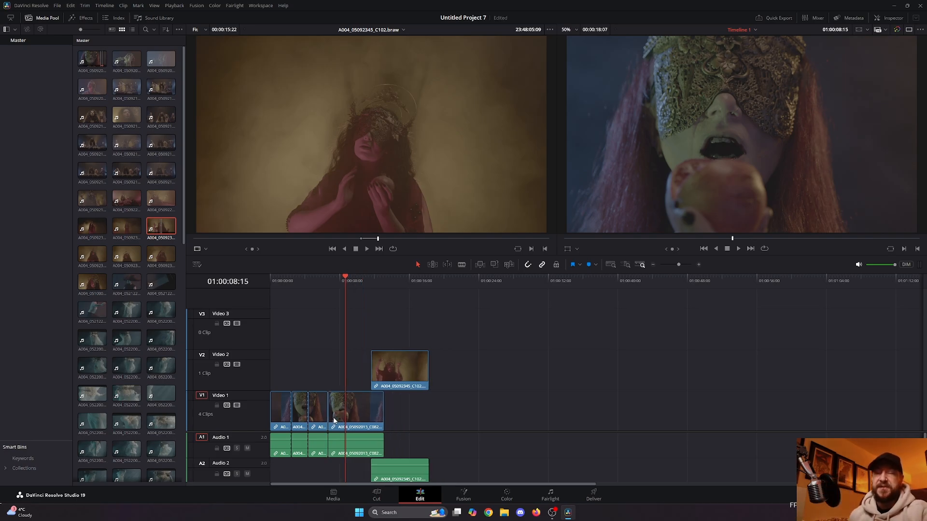
pyautogui.hotkey('ctrl', 'z')
# - Try deleting the fourth Video 1 piece so it leaves a gap, twice, and undo each deletion
pyautogui.click(335, 413)
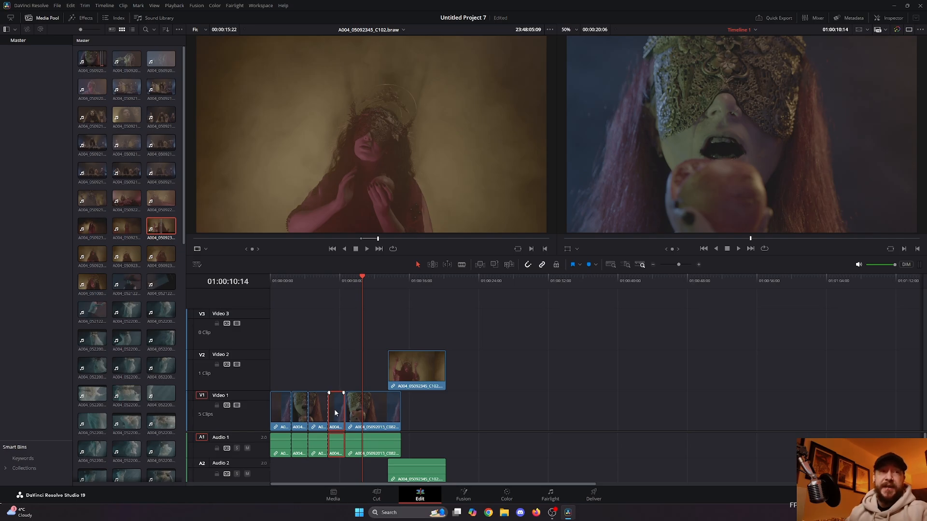
pyautogui.press('BackSpace')
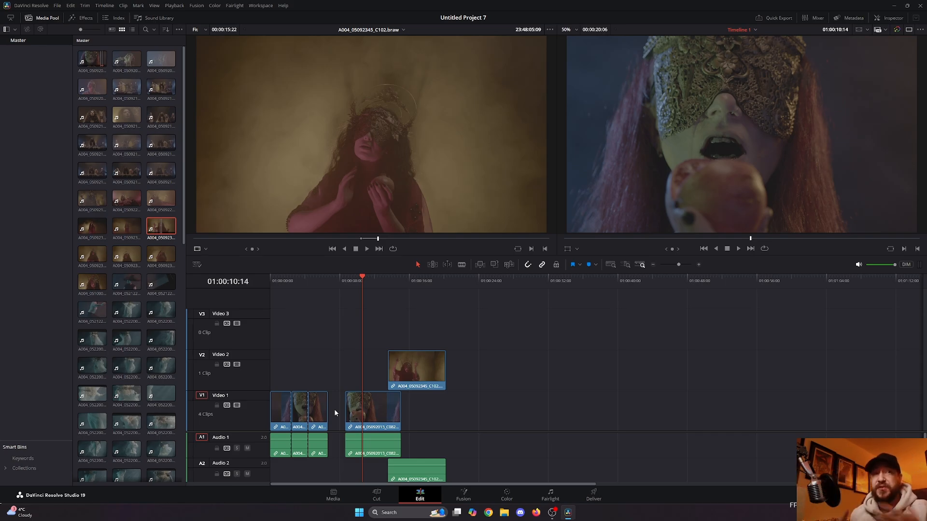
pyautogui.hotkey('ctrl', 'z')
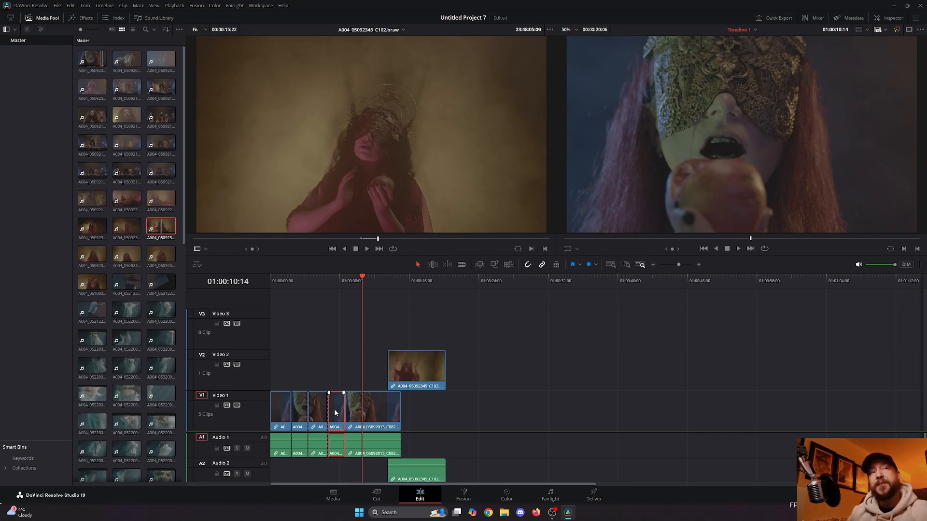
pyautogui.press('BackSpace')
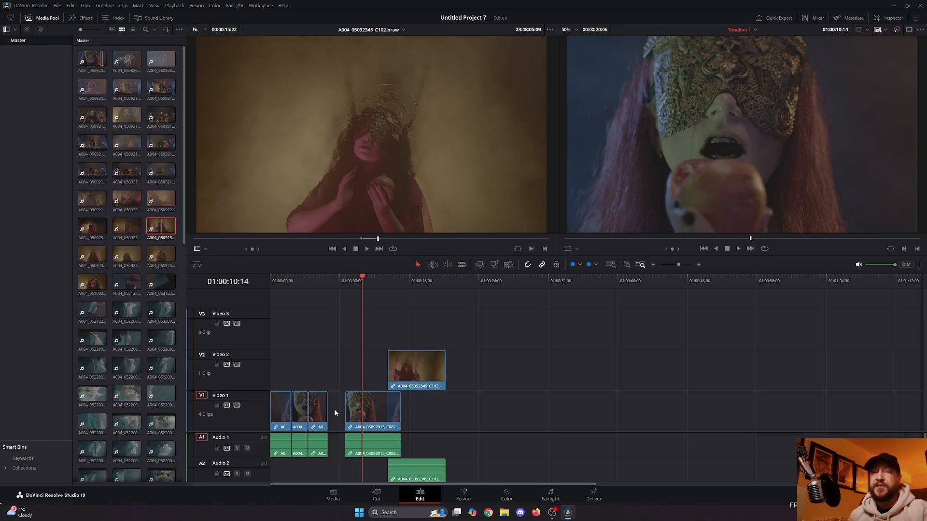
pyautogui.hotkey('ctrl', 'z')
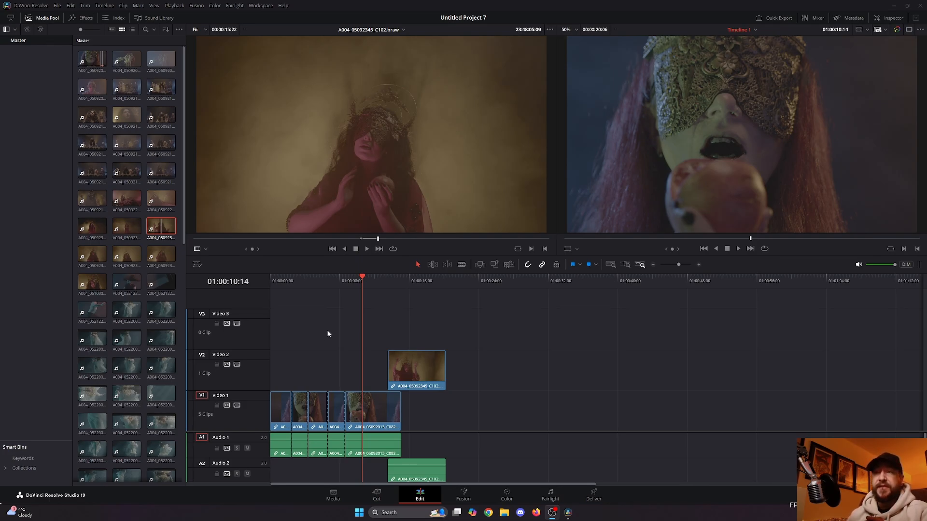
# - Shift the Video 2 clip about 8 frames earlier, add and adjust a short fade-in at its start, and play across it
pyautogui.moveTo(431, 367); pyautogui.dragTo(396, 353)
pyautogui.click(377, 283)
pyautogui.press('space')
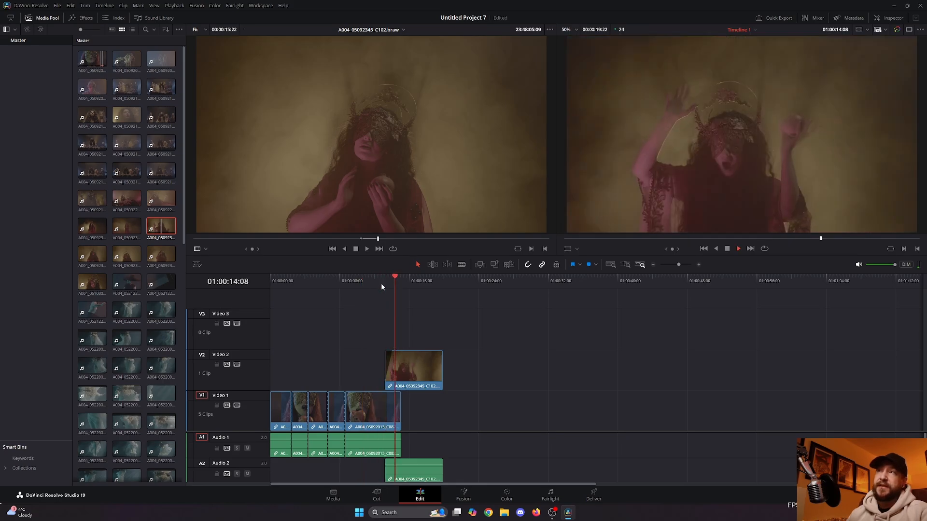
pyautogui.click(381, 283)
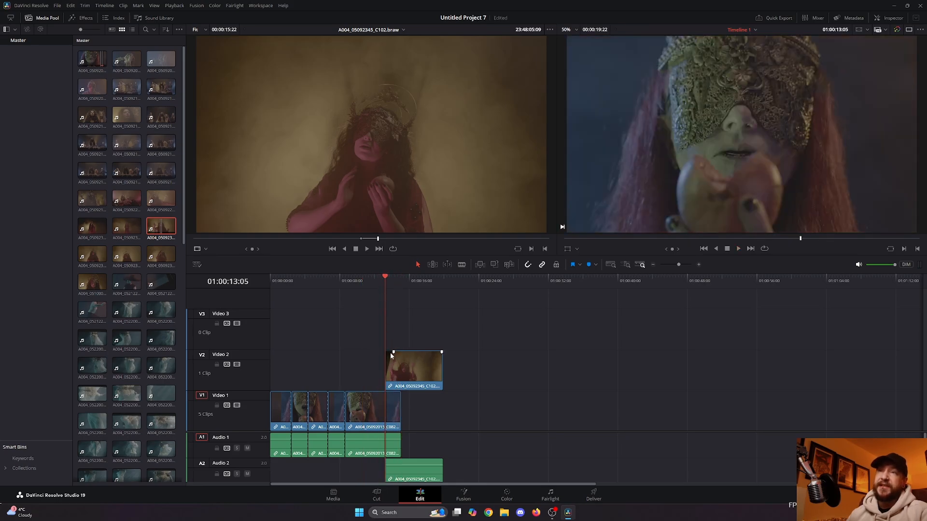
pyautogui.moveTo(391, 354); pyautogui.dragTo(401, 352)
pyautogui.press('space')
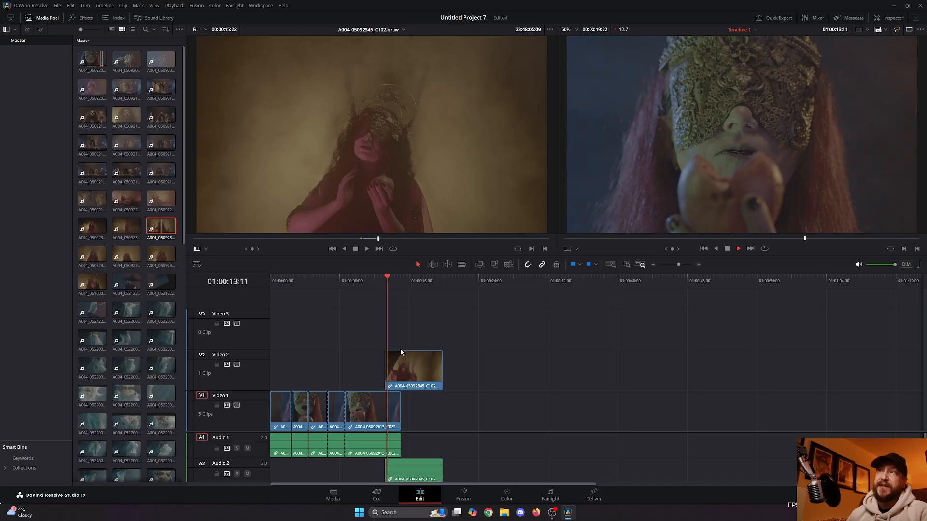
pyautogui.press('space')
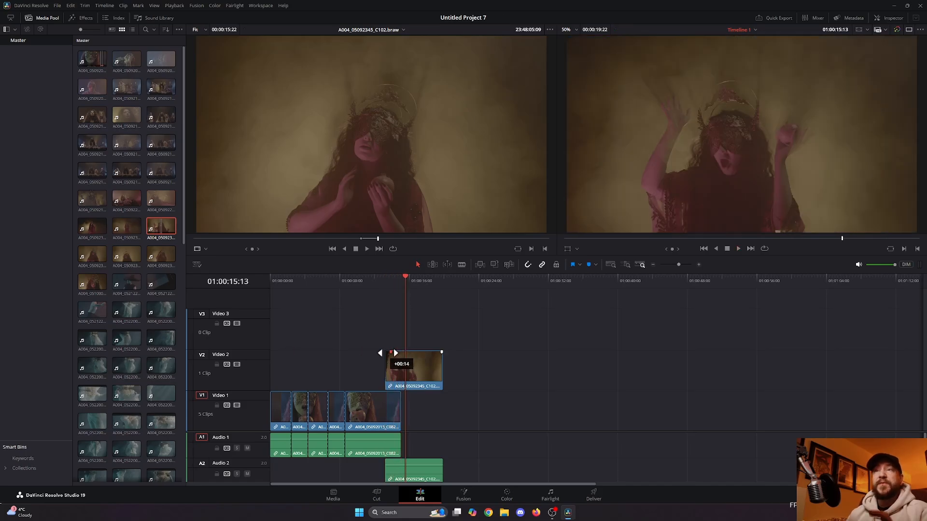
# - With snapping off, move the Video 2 clip to the end of the Video 1 clips and back to about 13 seconds
pyautogui.moveTo(398, 362); pyautogui.dragTo(418, 368)
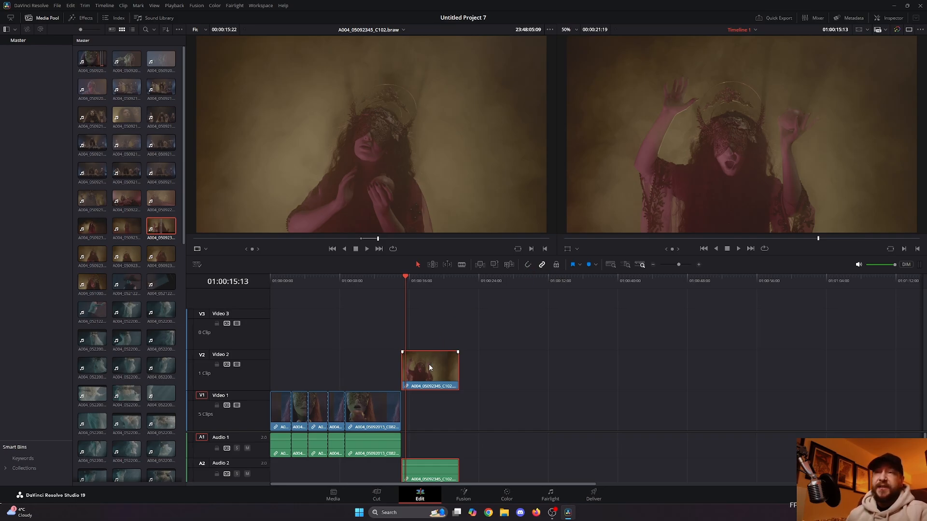
pyautogui.moveTo(430, 367); pyautogui.dragTo(410, 371)
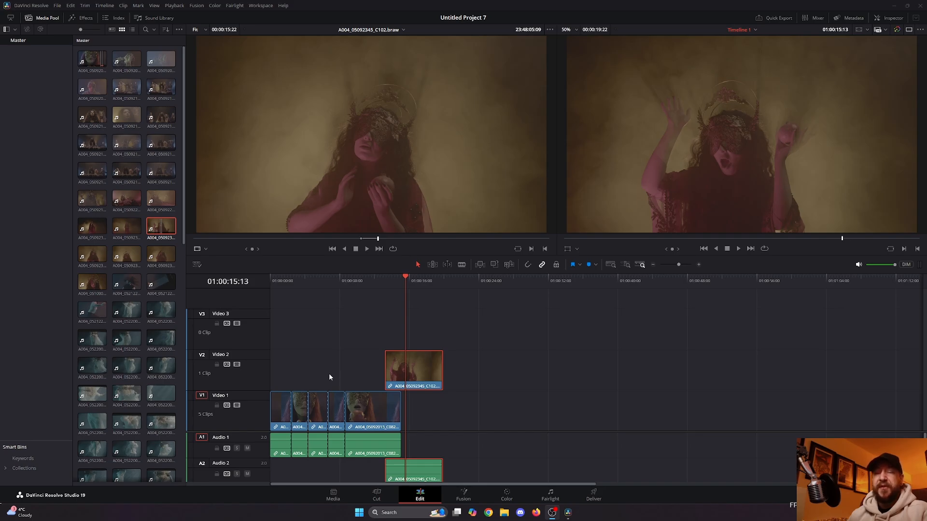
# - Examine the clips on both video tracks at different timeline zoom levels, scrolling along the timeline and scrubbing near the beginning
pyautogui.scroll(5, 334, 380)
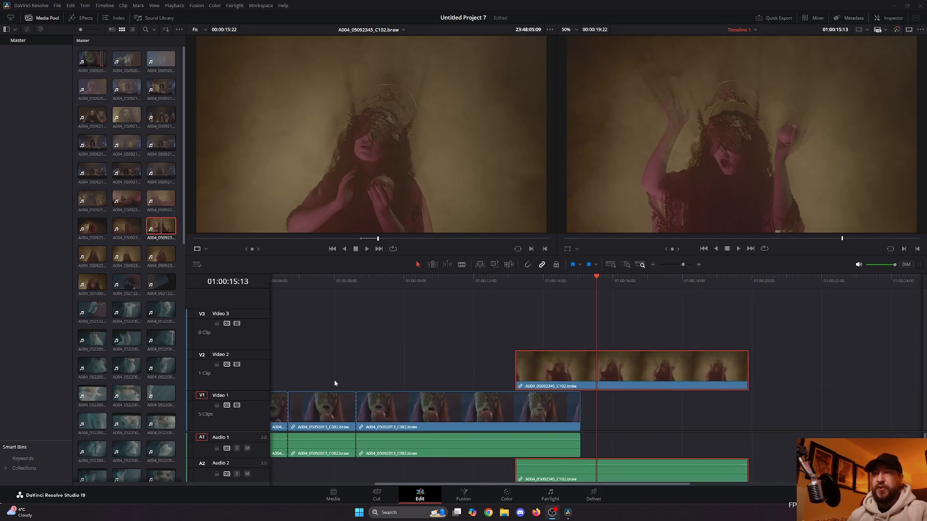
pyautogui.scroll(1, 334, 380)
pyautogui.scroll(-2, 333, 381)
pyautogui.scroll(4, 334, 379)
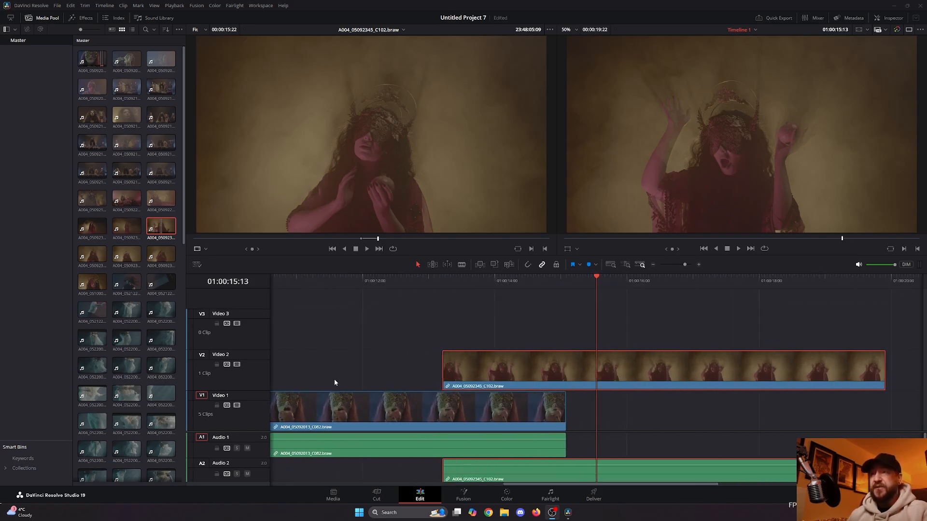
pyautogui.scroll(-6, 334, 380)
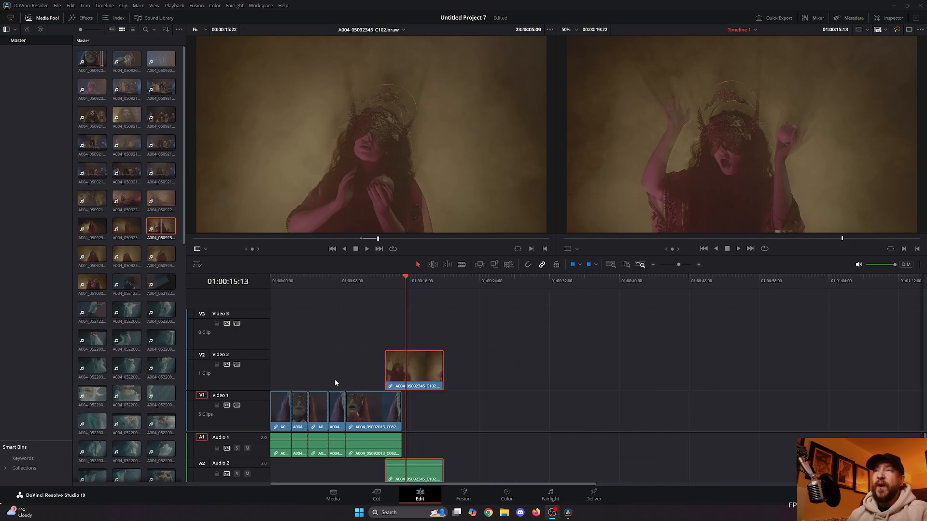
pyautogui.scroll(-3, 335, 379)
pyautogui.moveTo(325, 284); pyautogui.dragTo(286, 282)
pyautogui.scroll(4, 285, 358)
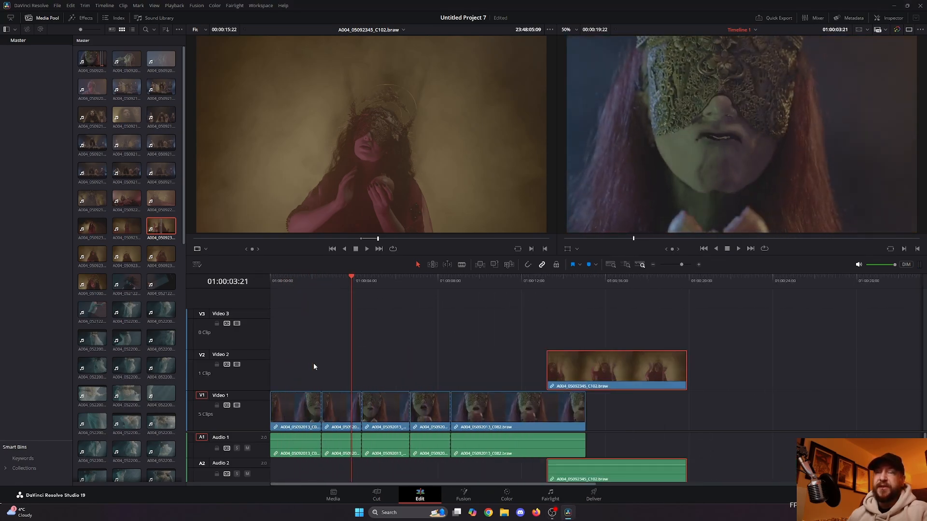
pyautogui.scroll(5, 351, 368)
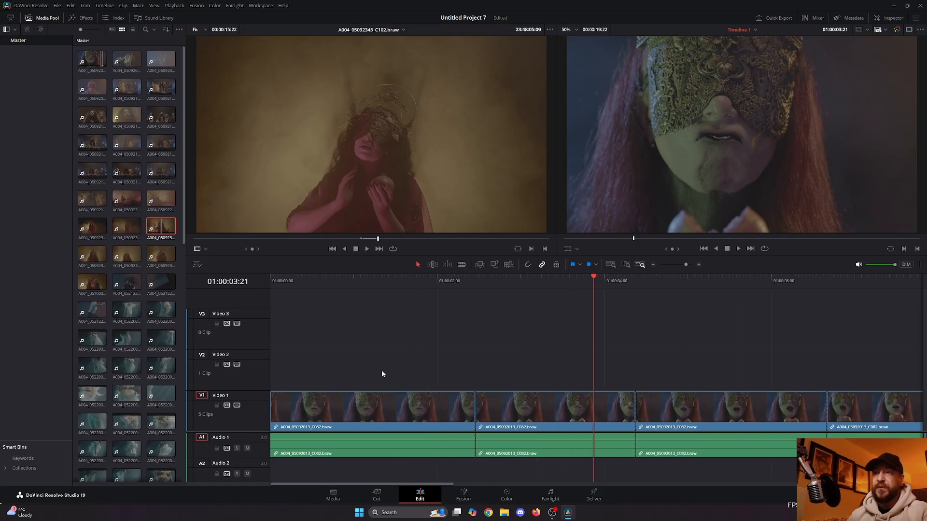
pyautogui.scroll(-2, 381, 374)
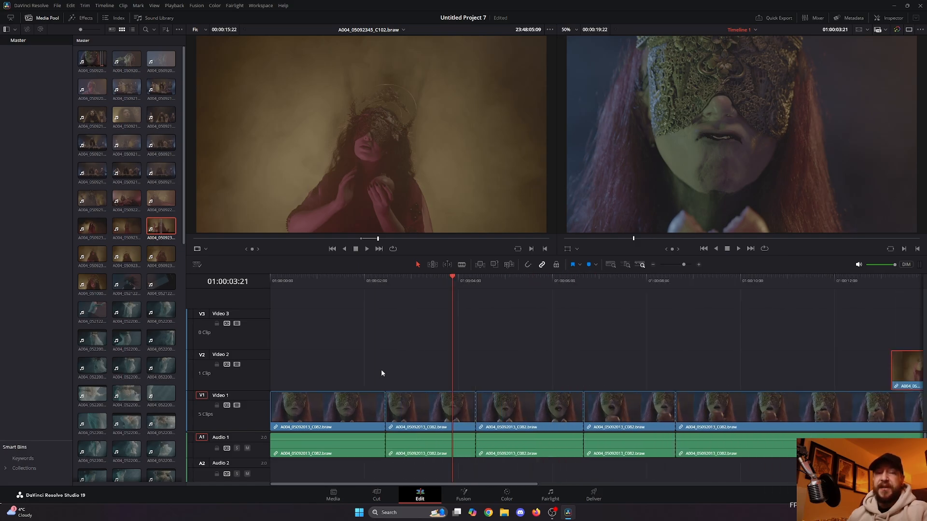
pyautogui.hscroll(10, 381, 374)
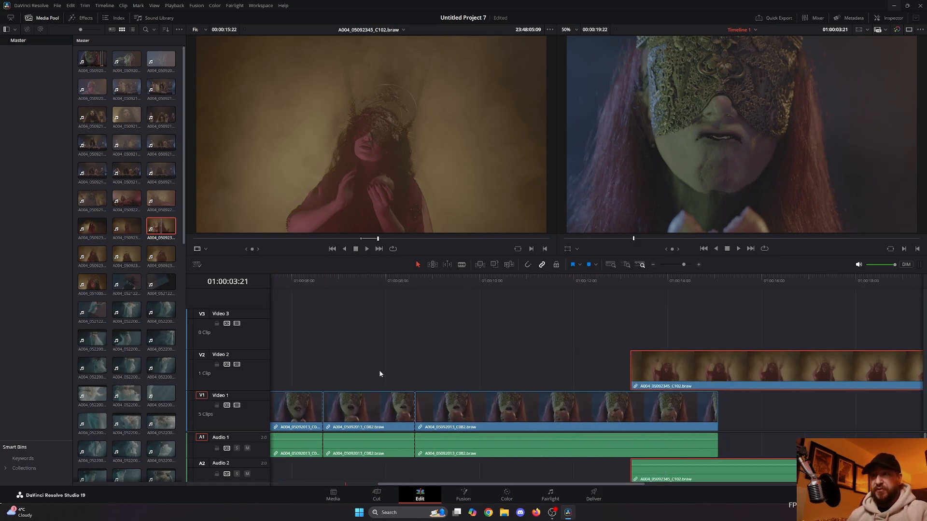
pyautogui.hscroll(-2, 378, 374)
pyautogui.hscroll(-3, 375, 374)
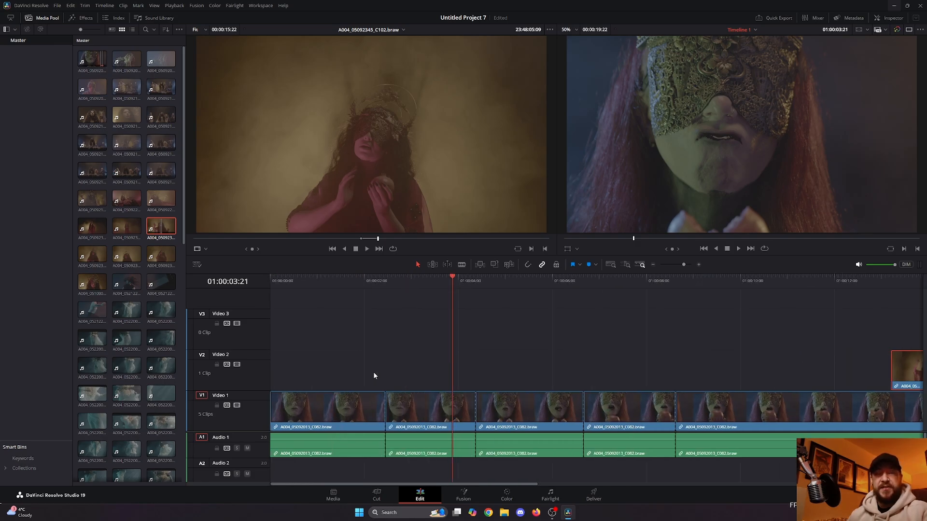
pyautogui.scroll(-3, 372, 374)
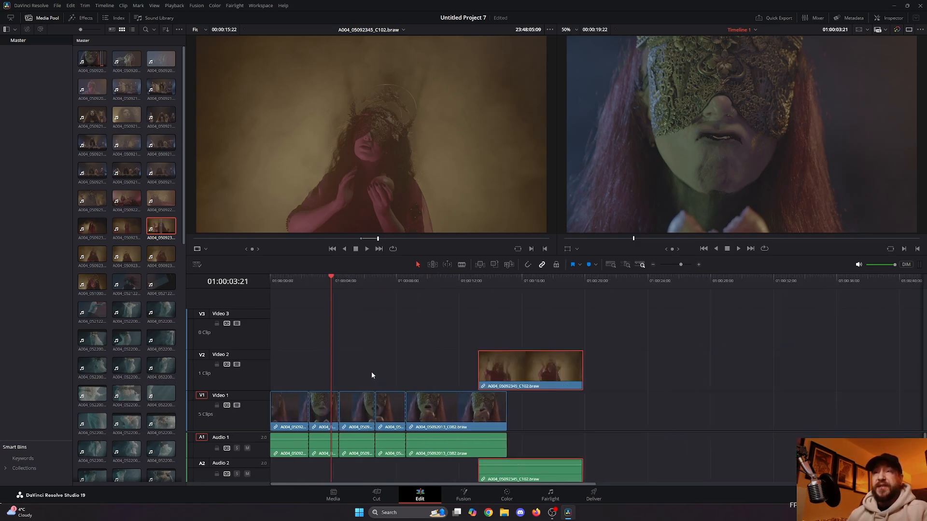
pyautogui.scroll(3, 372, 374)
pyautogui.scroll(-2, 372, 375)
pyautogui.scroll(2, 370, 374)
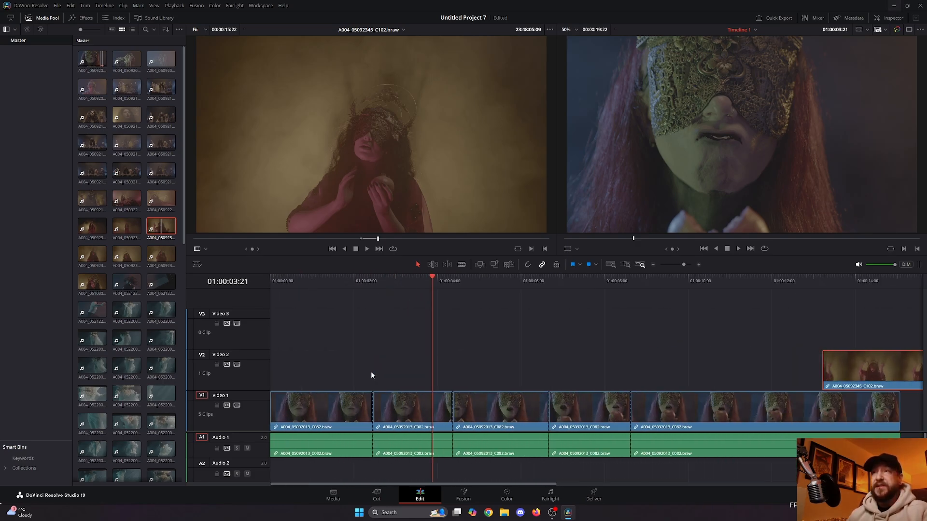
pyautogui.scroll(-2, 372, 375)
# - Park the playhead at 01:00:14:01 over the overlap and move the Video 2 clip straight up to Video 3
pyautogui.click(543, 281)
pyautogui.click(566, 282)
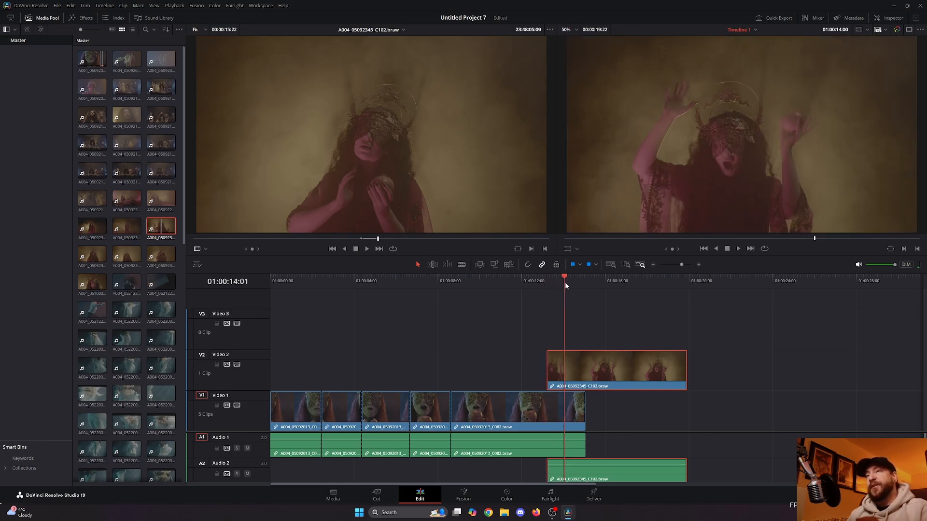
pyautogui.click(563, 282)
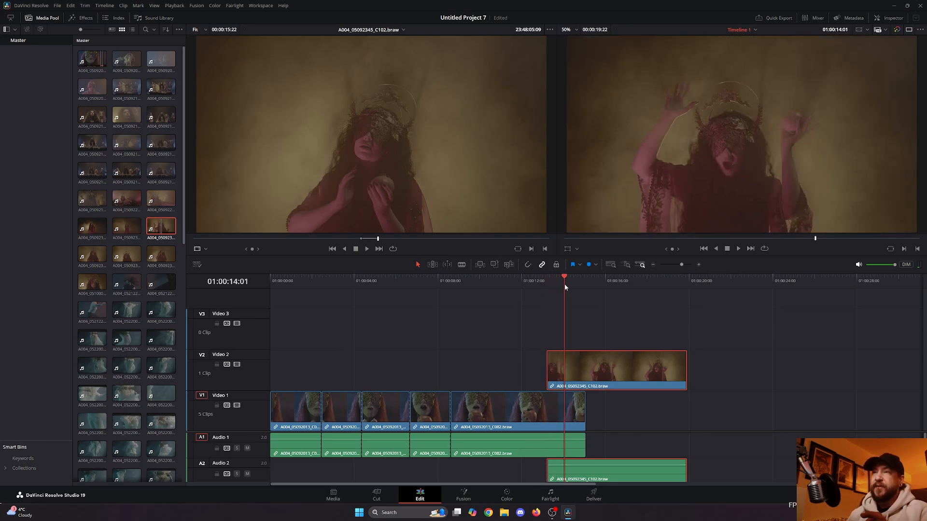
pyautogui.moveTo(580, 363); pyautogui.dragTo(580, 332)
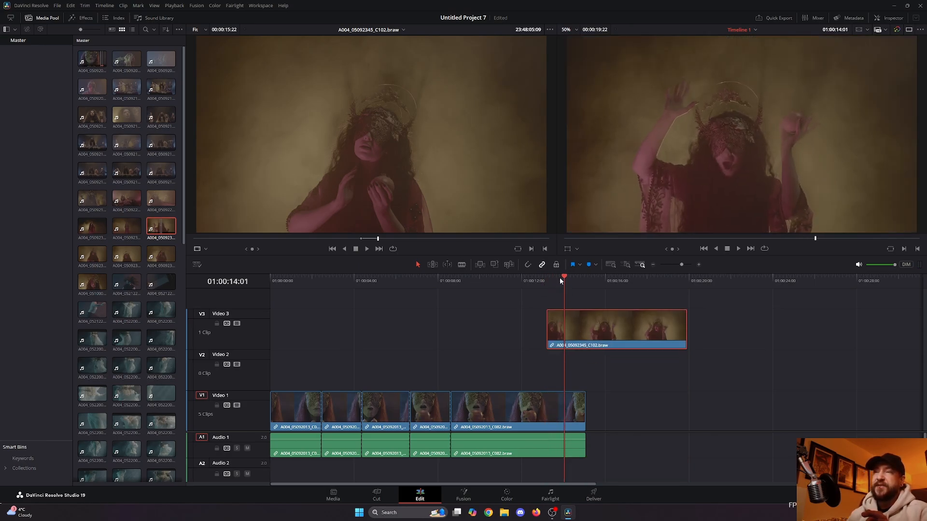
# - Scrub across the overlap to 01:00:14:04 and disable the Video 3 track
pyautogui.click(559, 280)
pyautogui.press('Left')
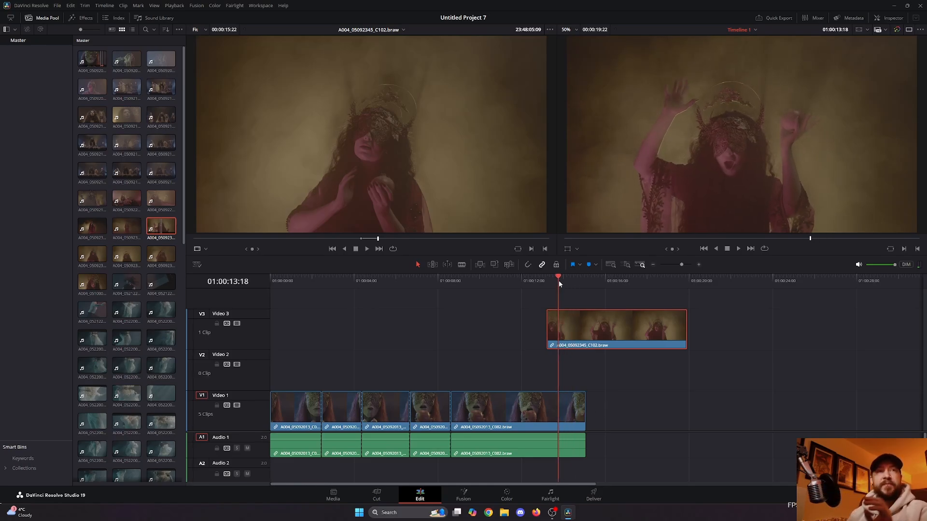
pyautogui.click(576, 280)
pyautogui.moveTo(576, 280); pyautogui.dragTo(566, 279)
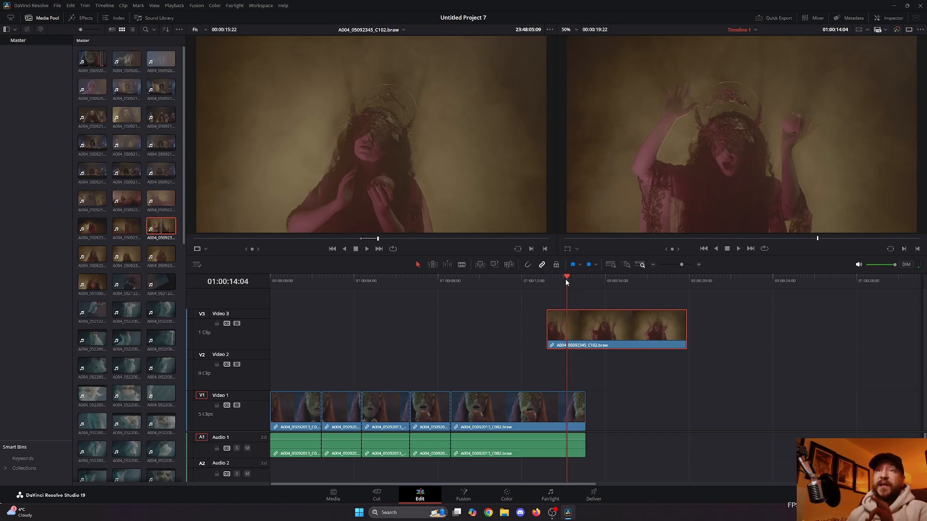
pyautogui.click(236, 324)
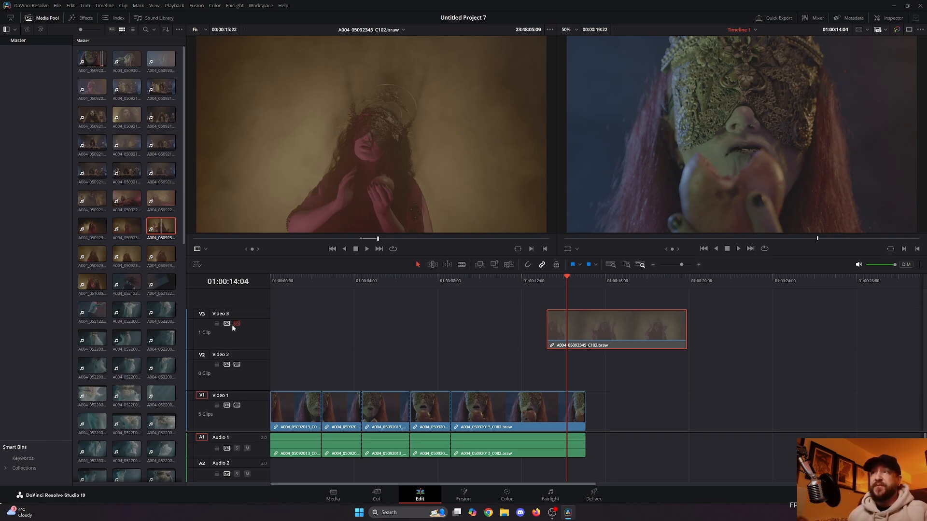
# - Toggle the Video 3 track on and off to compare the overlap, leaving the track enabled
pyautogui.click(238, 323)
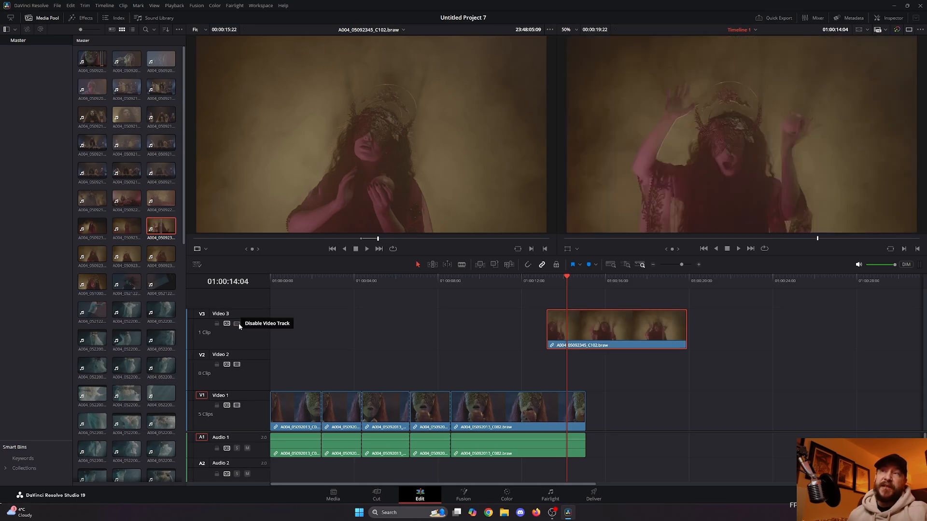
pyautogui.click(239, 322)
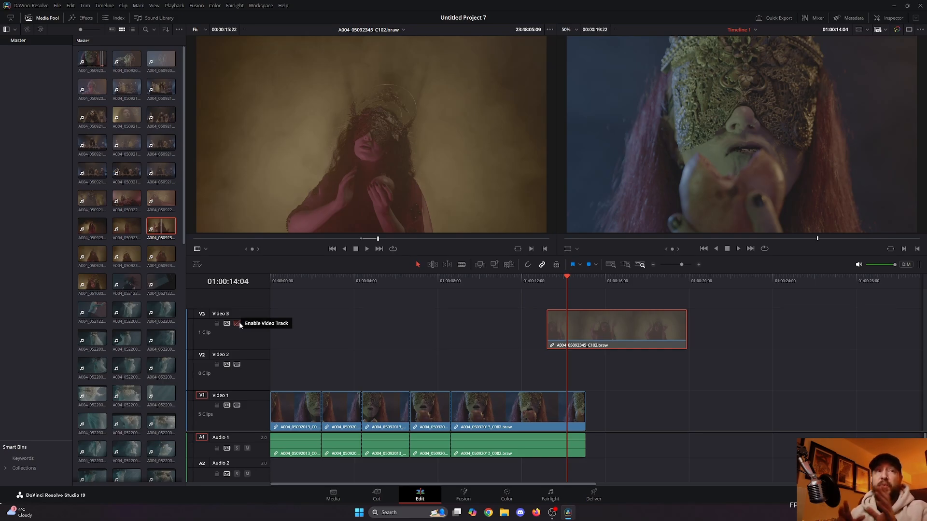
pyautogui.click(238, 324)
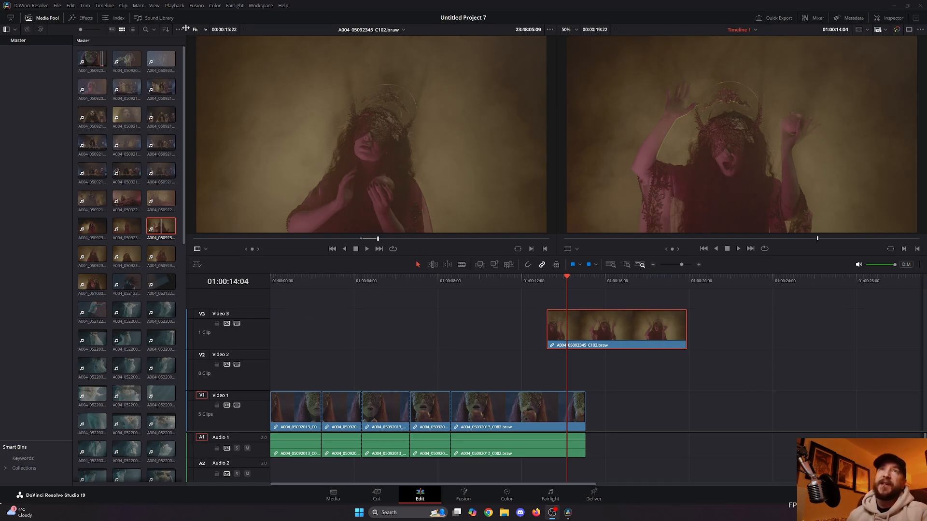
# - Add a basic Text title to Video 2 near the start of the timeline and park the playhead over it at 01:00:02:11
pyautogui.click(82, 19)
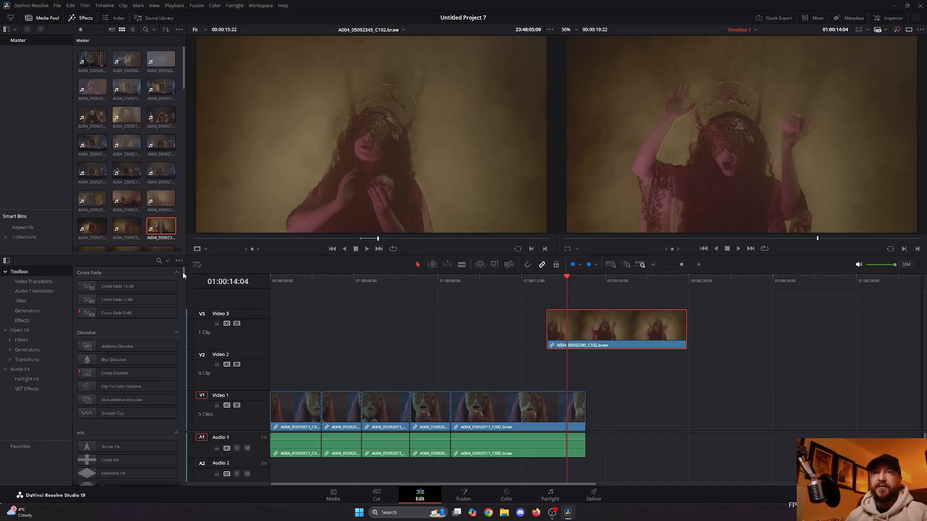
pyautogui.click(21, 301)
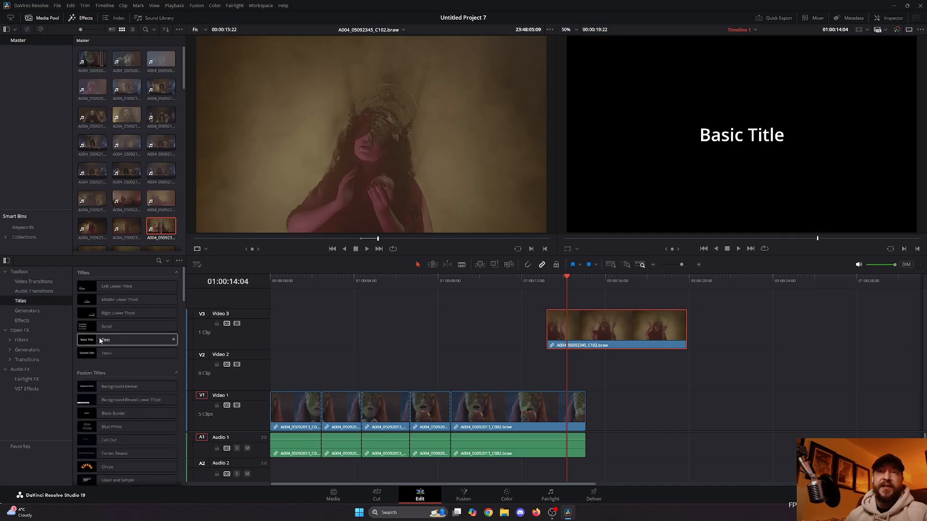
pyautogui.moveTo(104, 342); pyautogui.dragTo(284, 360)
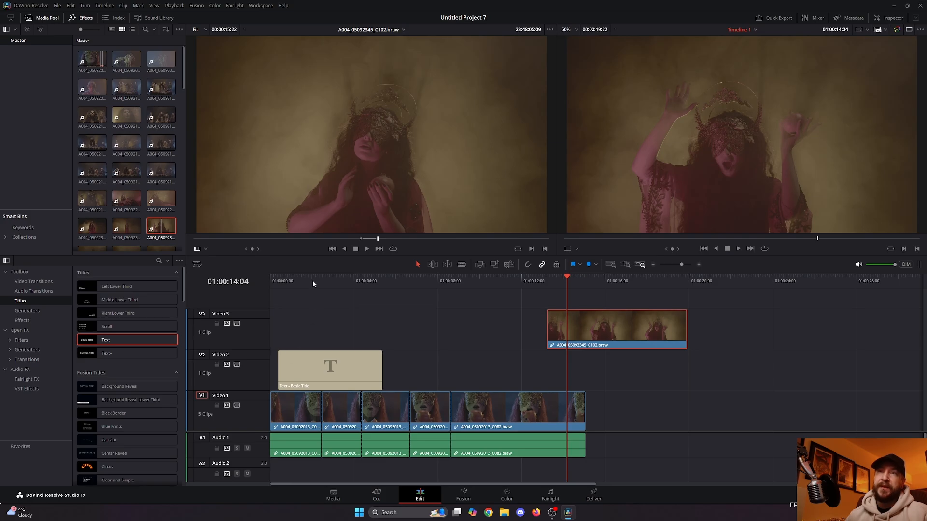
pyautogui.moveTo(313, 283)
pyautogui.mouseDown()
pyautogui.moveTo(340, 282)
pyautogui.moveTo(323, 284)
pyautogui.mouseUp()
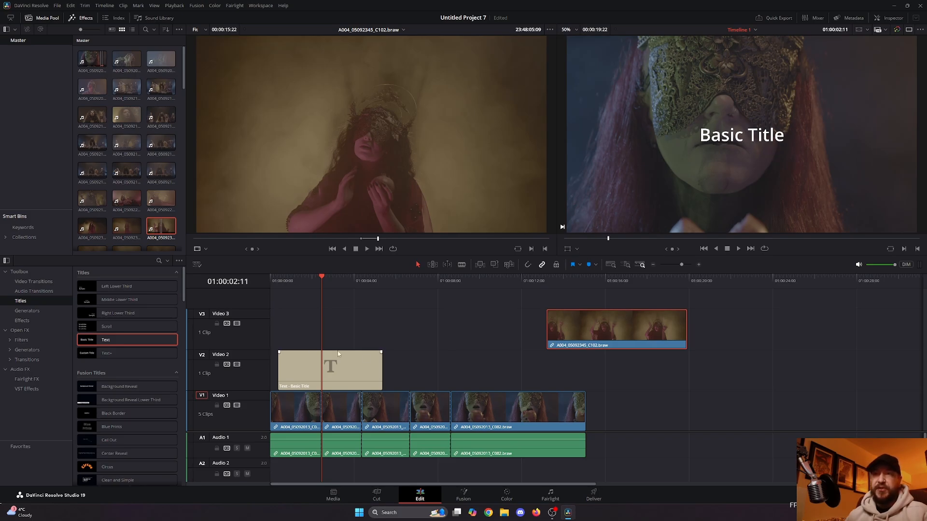
# - Open the title clip's properties and replace its text with "Project"
pyautogui.click(335, 363)
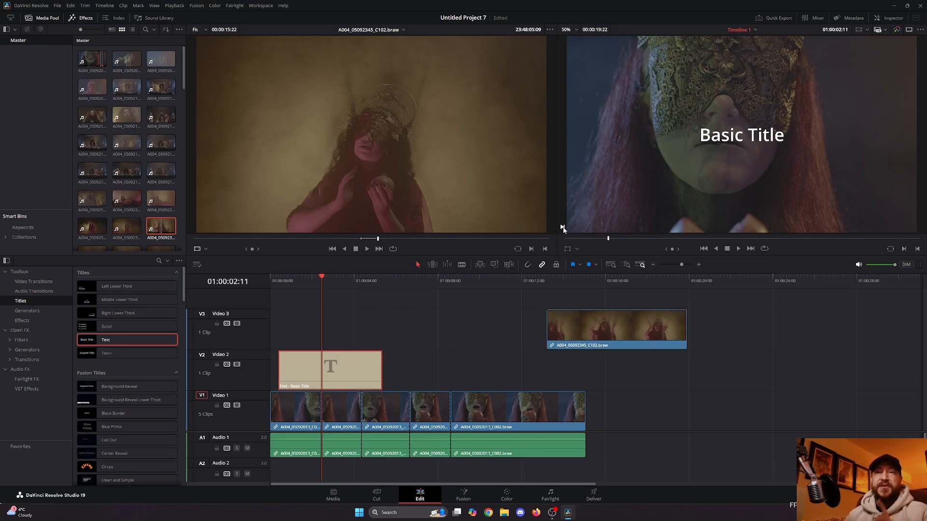
pyautogui.click(888, 19)
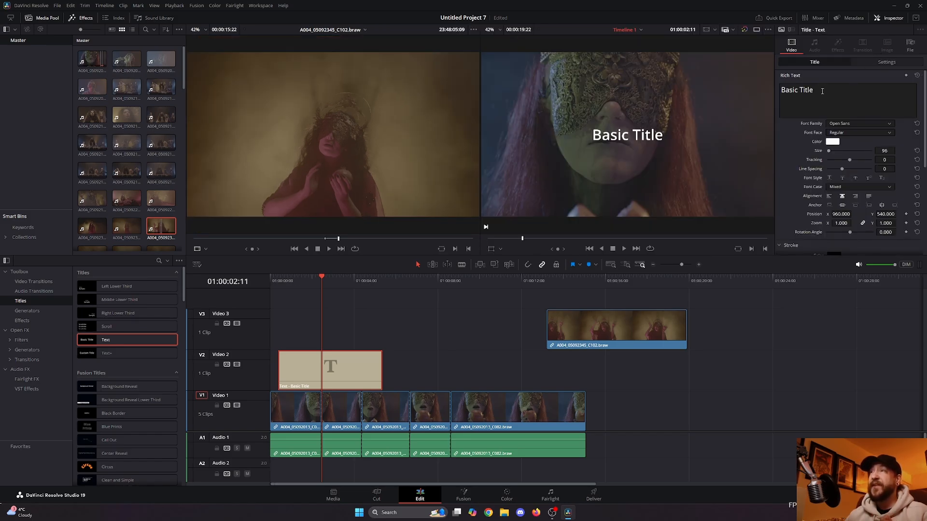
pyautogui.moveTo(822, 91); pyautogui.dragTo(778, 89)
pyautogui.write('Project')
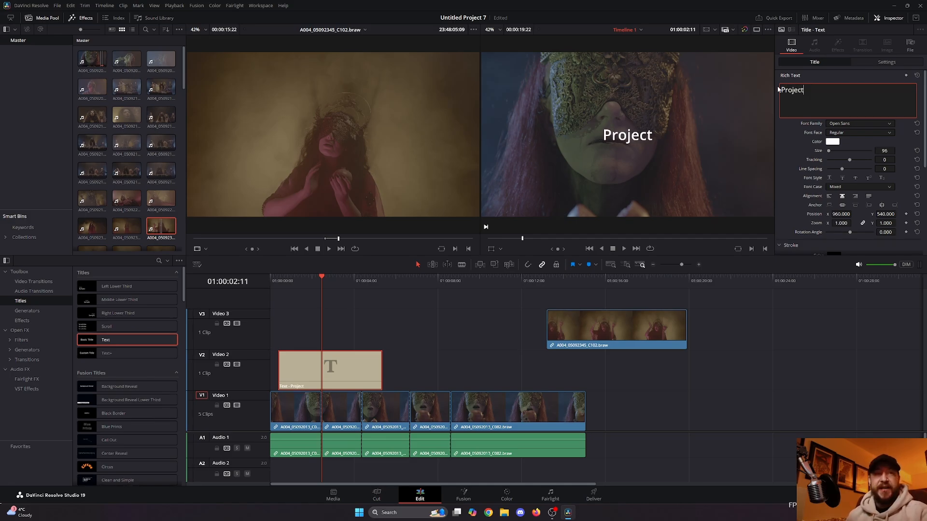
# - Set the title's font family to Orbitron ExtraBold and its color to bright turquoise green
pyautogui.click(847, 123)
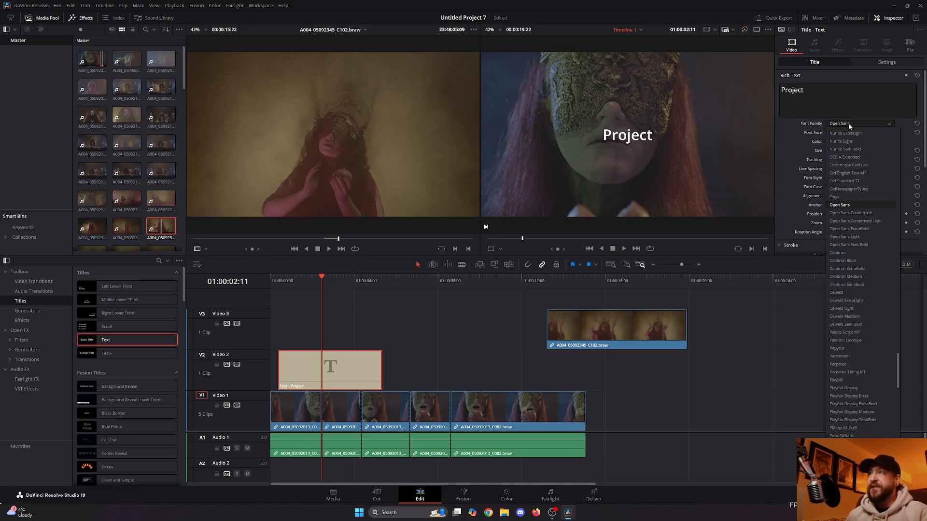
pyautogui.click(841, 269)
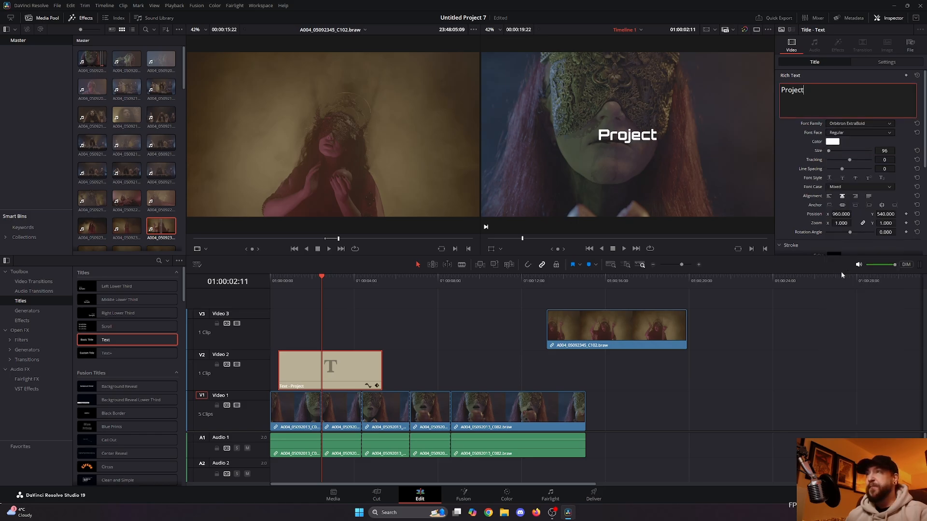
pyautogui.click(832, 142)
pyautogui.click(510, 211)
pyautogui.click(497, 212)
pyautogui.click(542, 324)
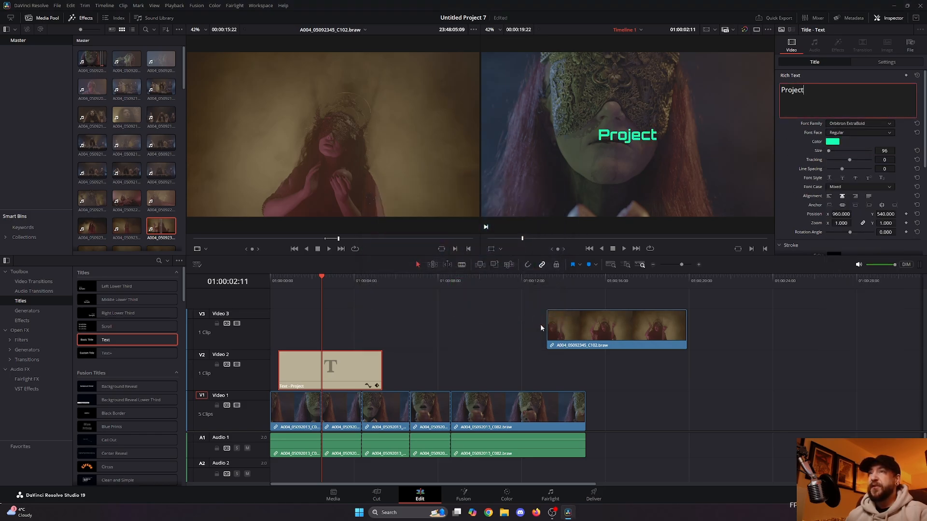
# - Enlarge the title to size 407 with tracking 2 and look over its stroke, drop shadow and background settings
pyautogui.moveTo(829, 151); pyautogui.dragTo(849, 157)
pyautogui.scroll(-1, 807, 189)
pyautogui.scroll(-1, 807, 190)
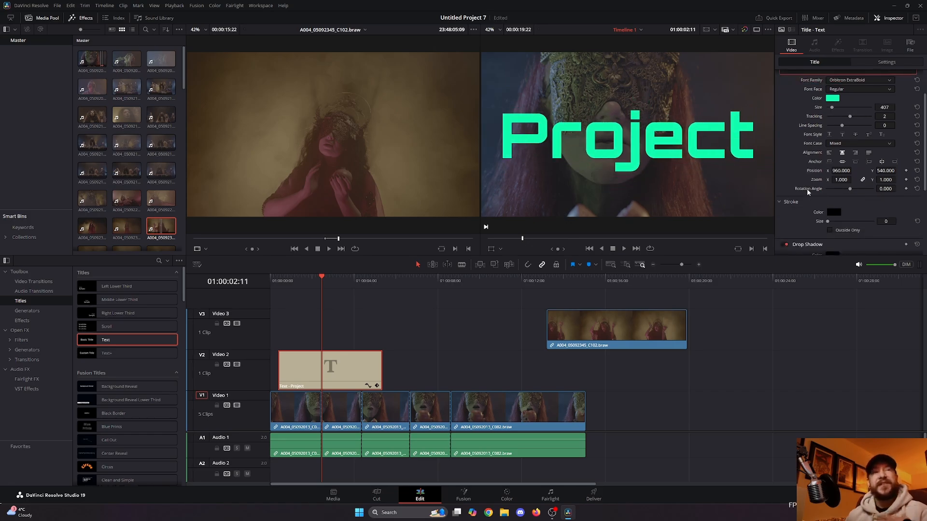
pyautogui.scroll(-5, 800, 187)
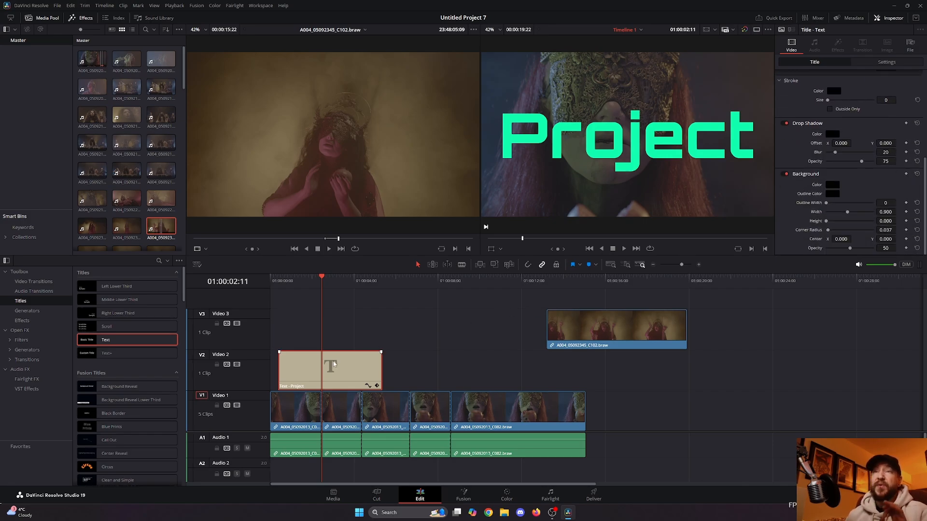
# - Move the title to the very start of Video 2 with a short fade-in and play it from the beginning
pyautogui.moveTo(336, 368); pyautogui.dragTo(364, 370)
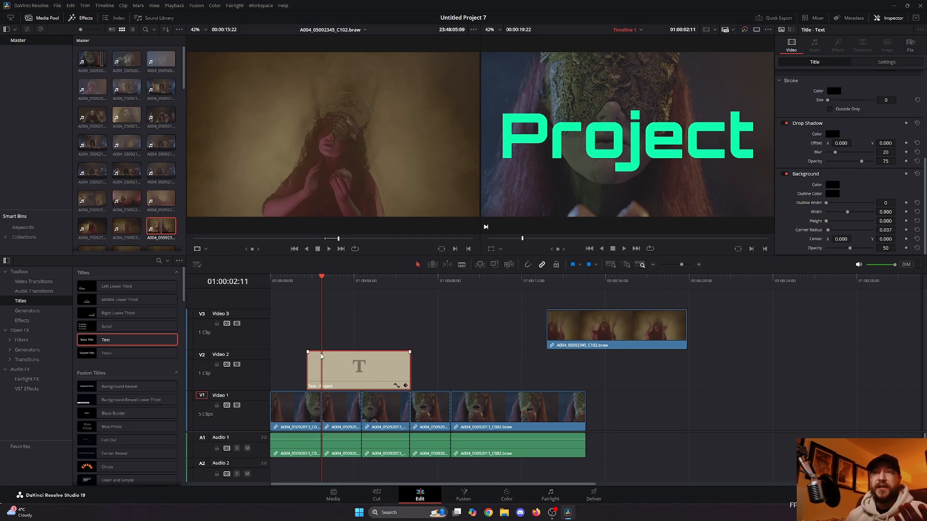
pyautogui.moveTo(308, 352)
pyautogui.mouseDown()
pyautogui.moveTo(324, 356)
pyautogui.moveTo(309, 360)
pyautogui.mouseUp()
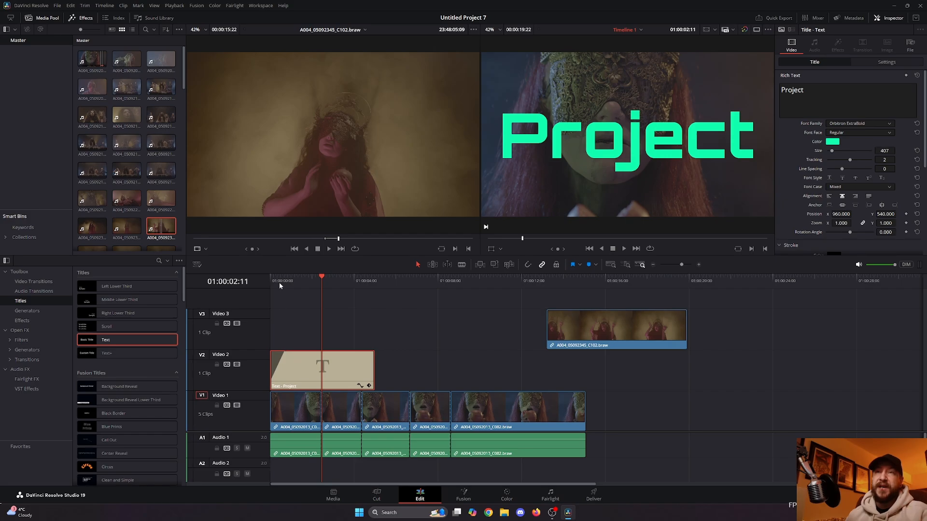
pyautogui.moveTo(280, 284); pyautogui.dragTo(266, 278)
pyautogui.press('space')
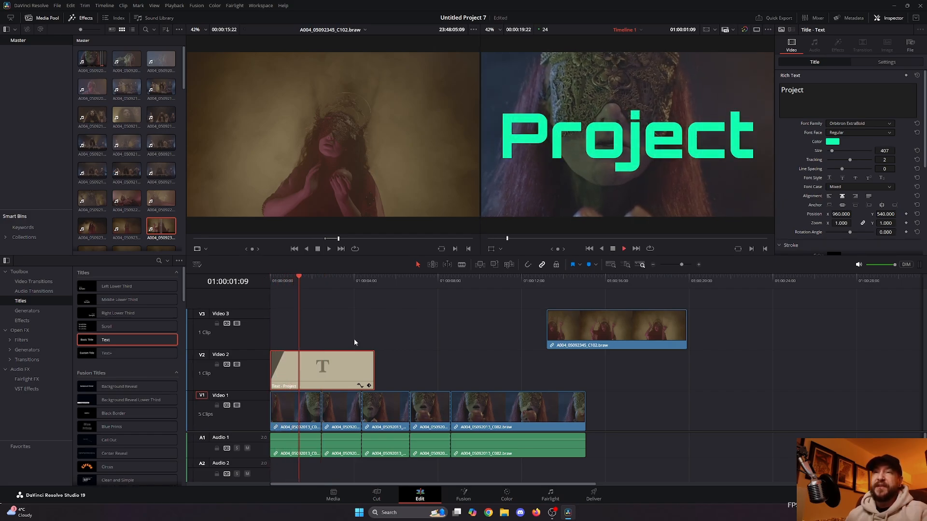
# - Shorten the title to just under two seconds with a fade-out, play it back and save the project
pyautogui.moveTo(373, 367); pyautogui.dragTo(308, 372)
pyautogui.click(285, 282)
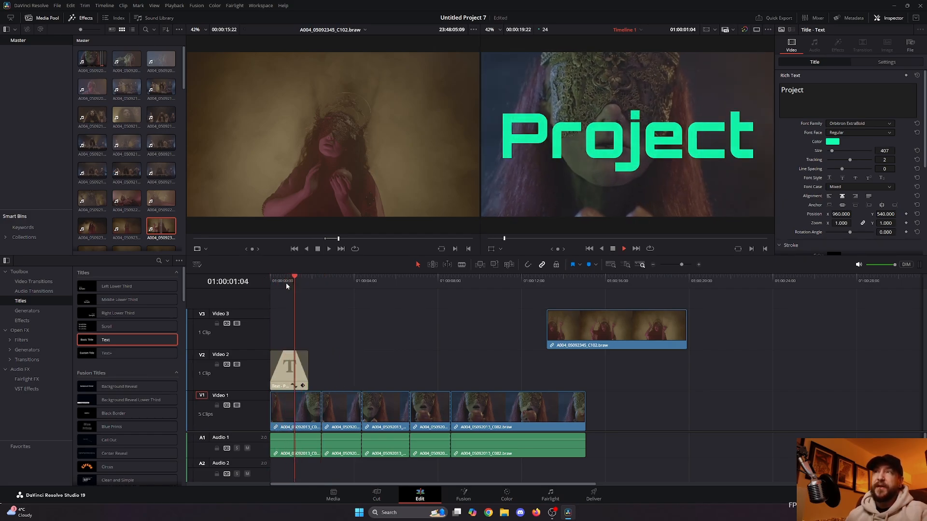
pyautogui.press('space')
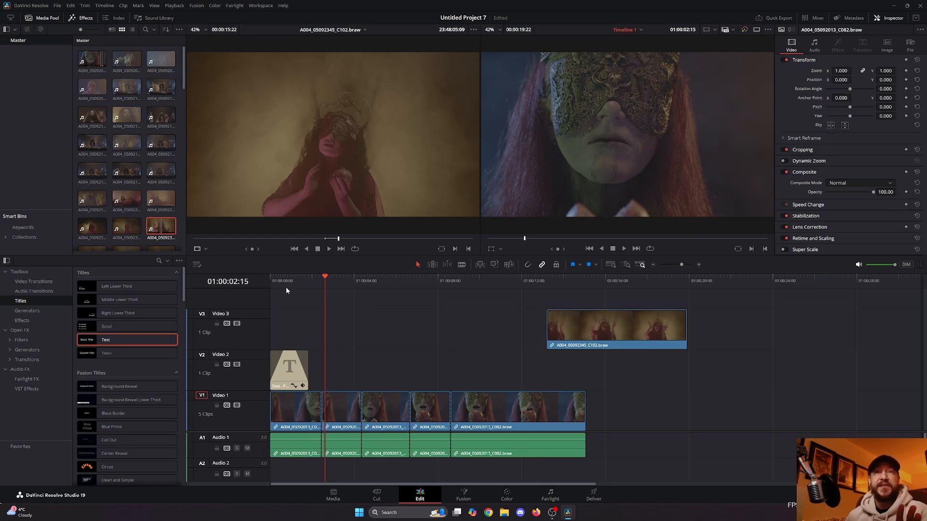
pyautogui.hotkey('ctrl', 's')
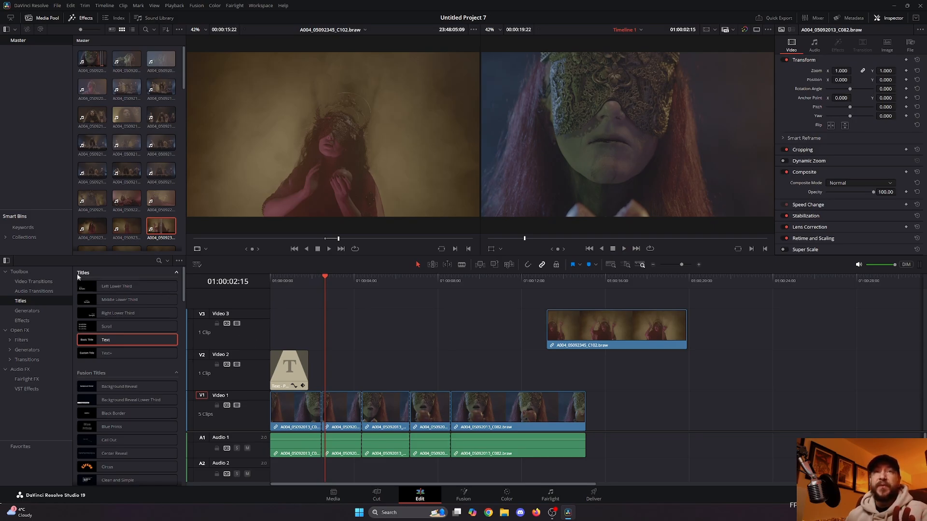
# - Show the video transitions and move the Video 3 clip down to Video 2, starting about 5 seconds into the timeline
pyautogui.click(47, 283)
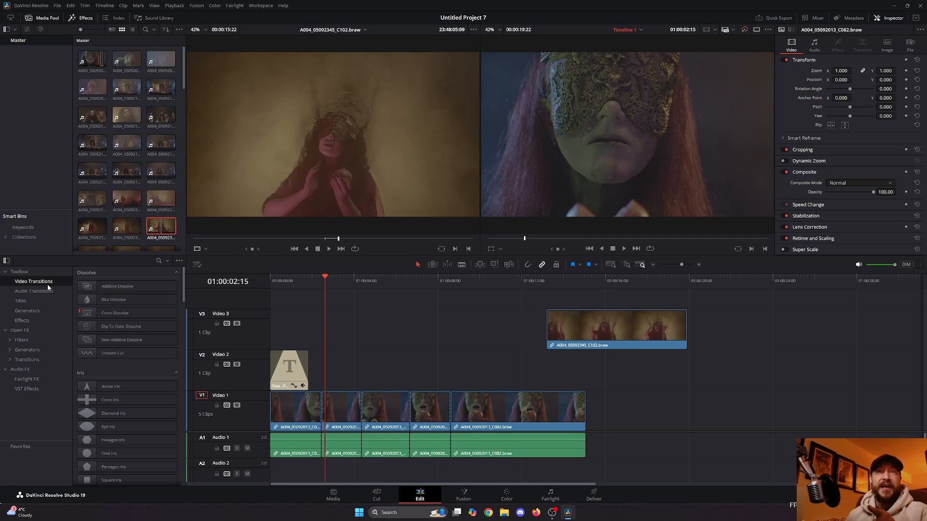
pyautogui.moveTo(146, 313); pyautogui.dragTo(332, 335)
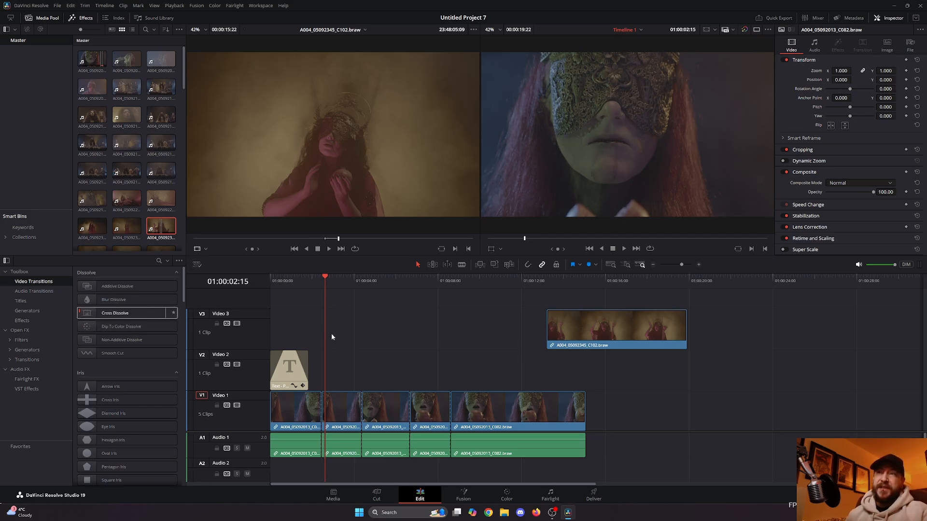
pyautogui.moveTo(613, 325); pyautogui.dragTo(451, 365)
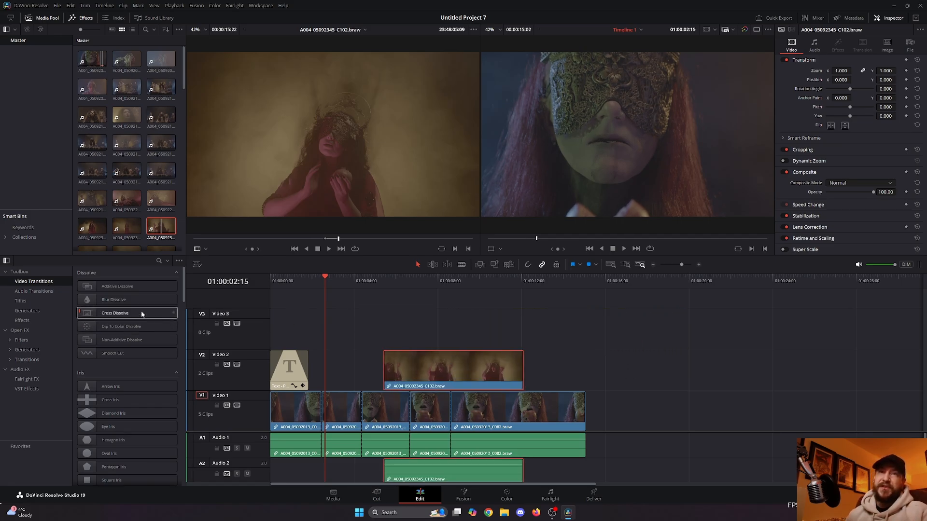
# - Add Cross Dissolves between the second and third Video 1 clips and at the start of the Video 2 clip, and play them
pyautogui.moveTo(134, 314); pyautogui.dragTo(361, 410)
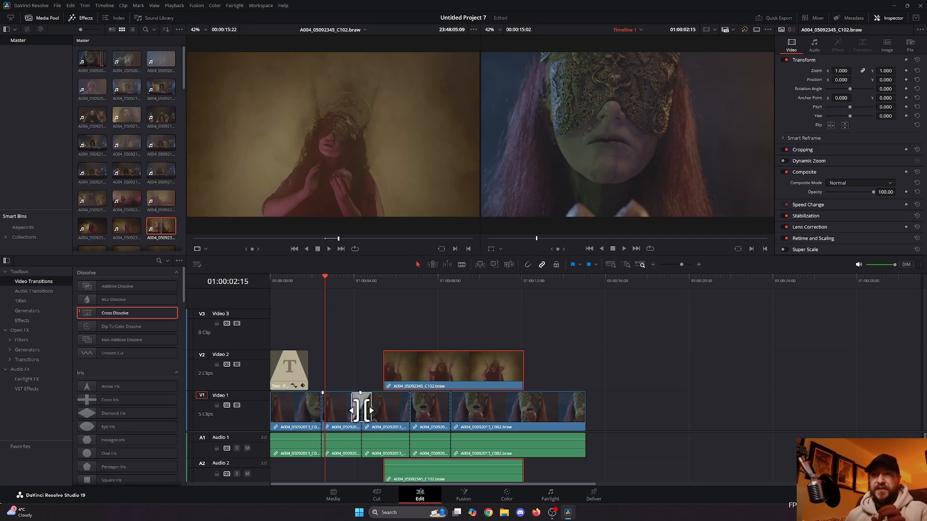
pyautogui.moveTo(345, 282)
pyautogui.mouseDown()
pyautogui.moveTo(365, 287)
pyautogui.moveTo(345, 284)
pyautogui.mouseUp()
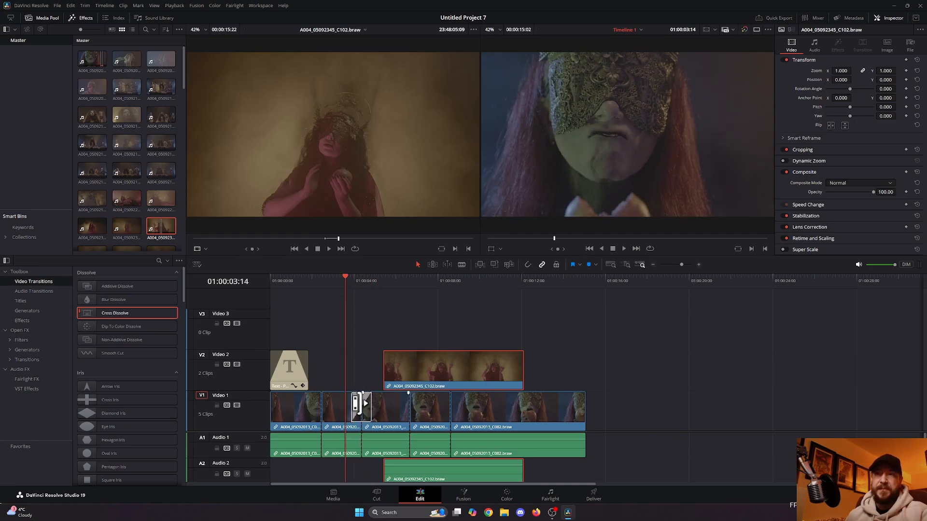
pyautogui.moveTo(161, 315); pyautogui.dragTo(387, 374)
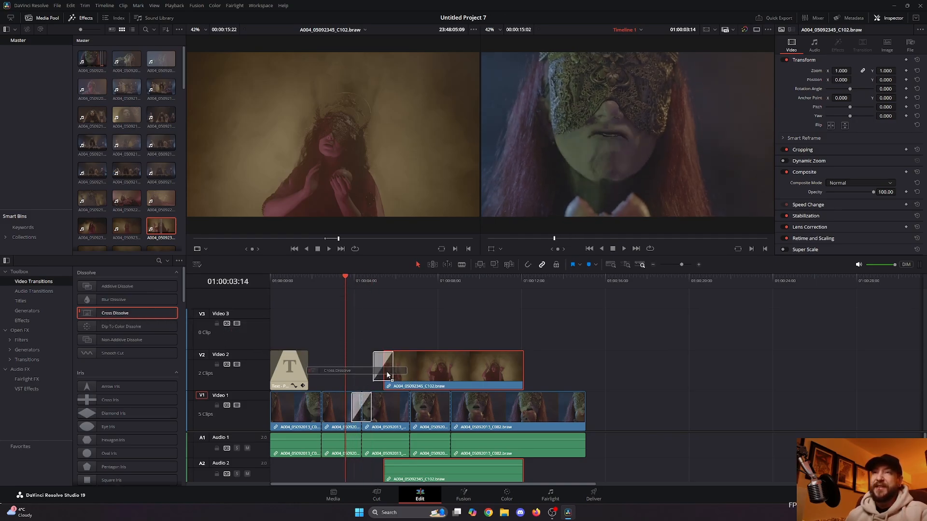
pyautogui.click(364, 285)
pyautogui.press('space')
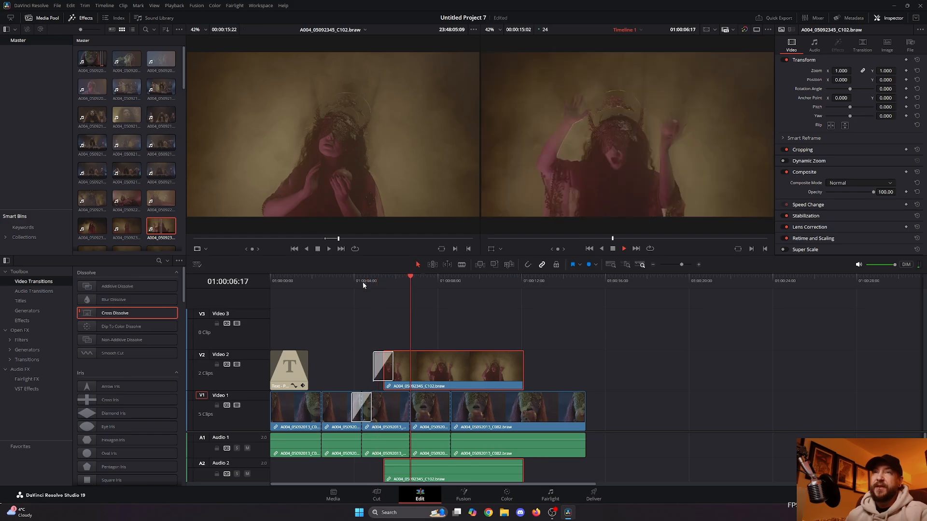
pyautogui.moveTo(293, 284); pyautogui.dragTo(300, 288)
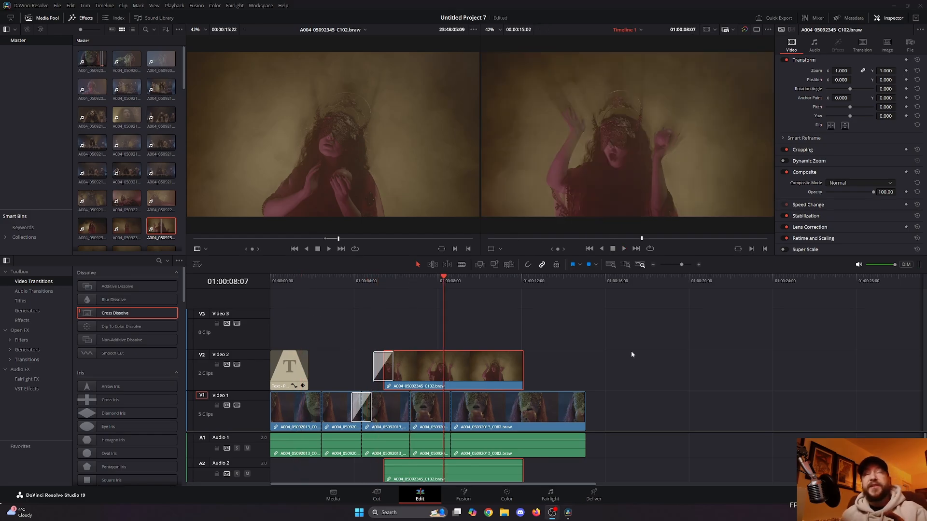
# - Try different zoom and position values on the Video 2 clip, undoing each change
pyautogui.click(887, 19)
pyautogui.click(887, 19)
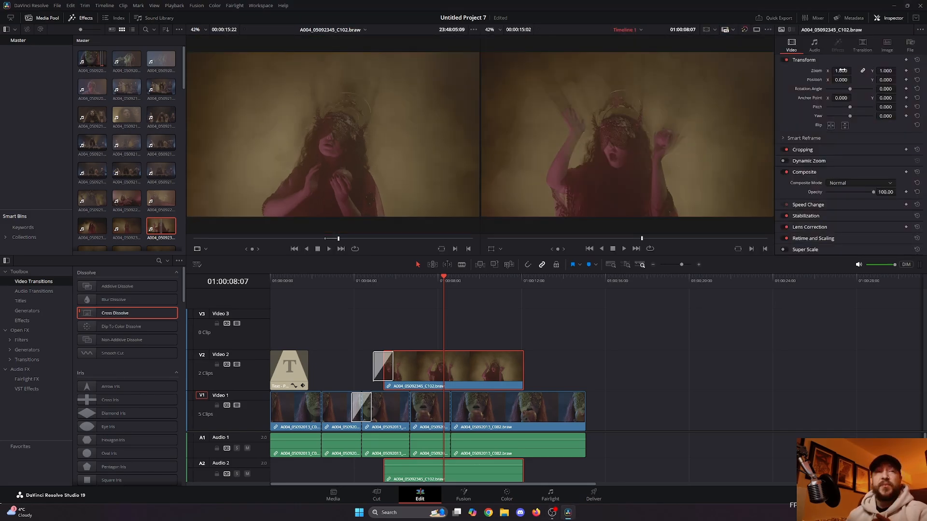
pyautogui.moveTo(840, 71); pyautogui.dragTo(816, 79)
pyautogui.hotkey('ctrl', 'z')
pyautogui.hotkey('ctrl', 'z')
pyautogui.moveTo(885, 79); pyautogui.dragTo(924, 80)
pyautogui.hotkey('ctrl', 'z')
# - Try the rotation, pitch, yaw, horizontal flip and crop controls on the Video 2 clip, reverting each change
pyautogui.moveTo(849, 89); pyautogui.dragTo(848, 117)
pyautogui.hotkey('ctrl', 'z')
pyautogui.hotkey('ctrl', 'z')
pyautogui.hotkey('ctrl', 'z')
pyautogui.click(831, 126)
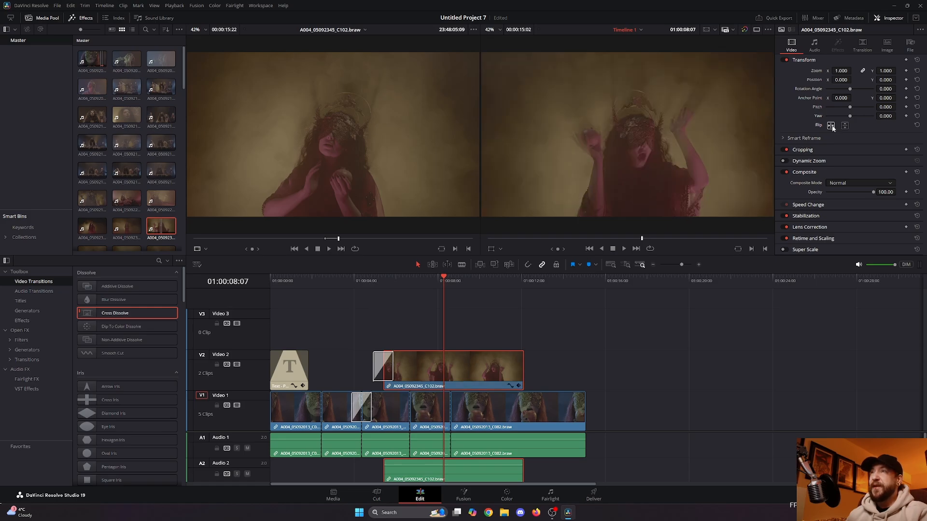
pyautogui.click(832, 126)
pyautogui.click(806, 150)
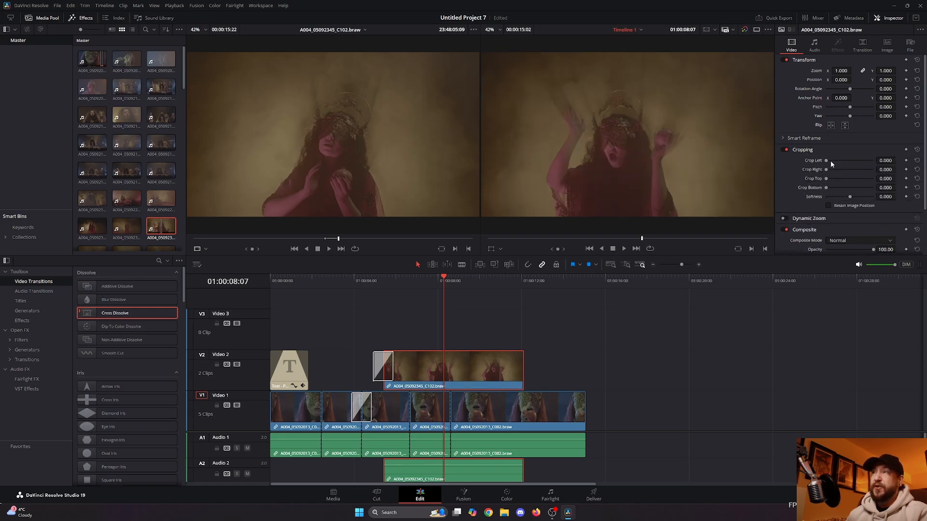
pyautogui.moveTo(830, 160); pyautogui.dragTo(816, 178)
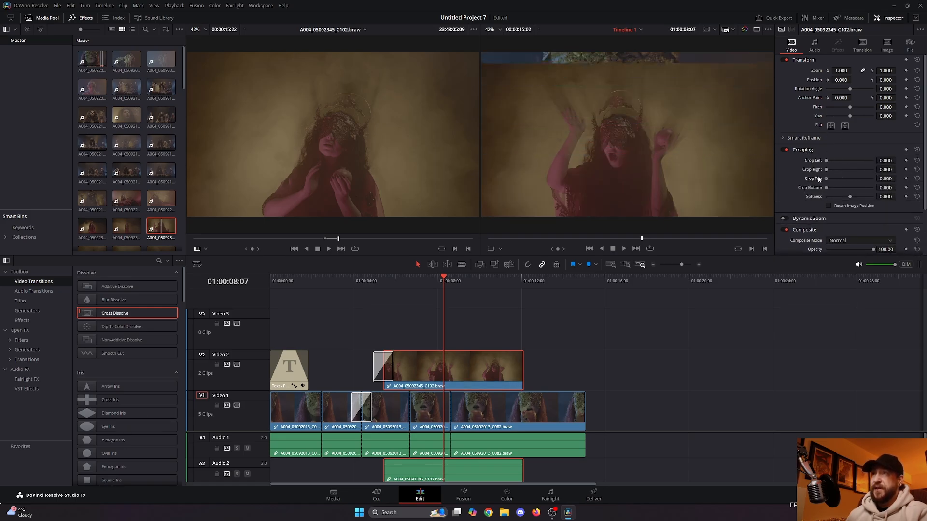
# - Preview composite modes on the Video 2 clip, try Screen, and set the mode back to Normal
pyautogui.scroll(-2, 816, 179)
pyautogui.click(839, 183)
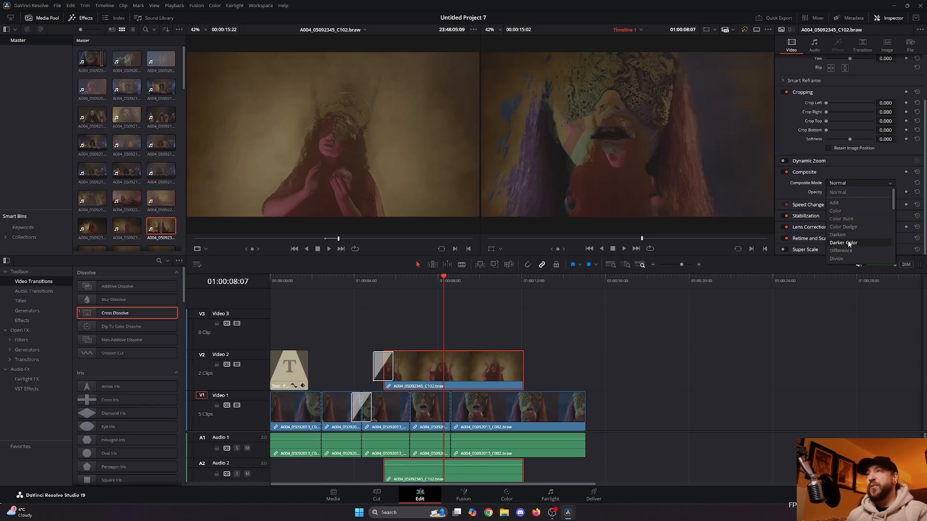
pyautogui.scroll(-2, 848, 239)
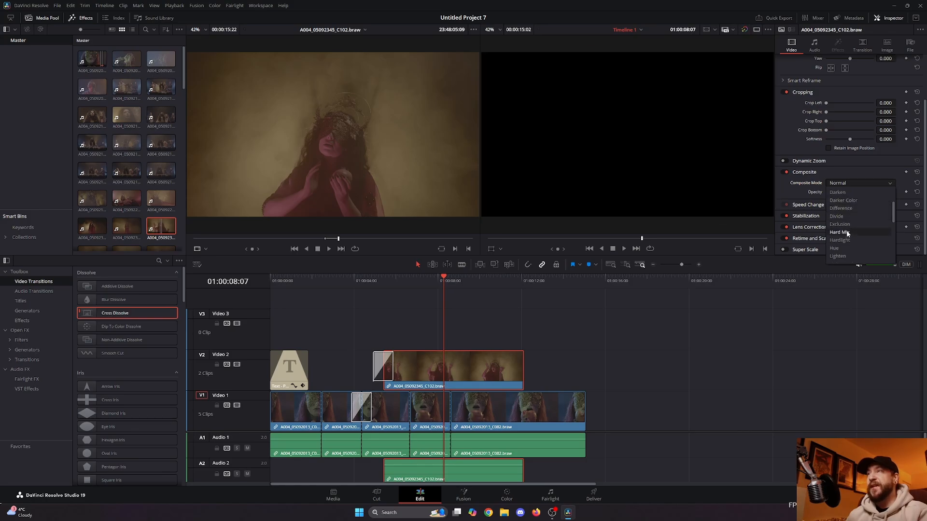
pyautogui.scroll(-4, 846, 239)
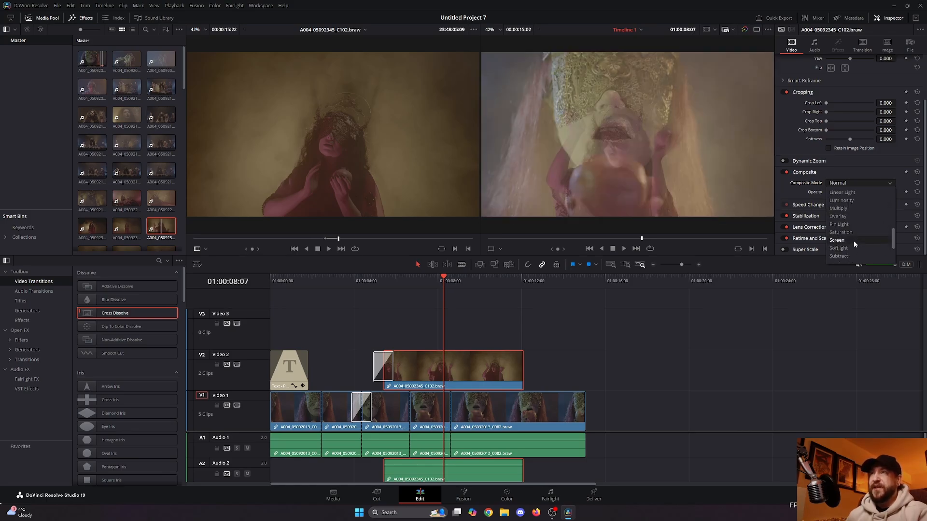
pyautogui.click(853, 240)
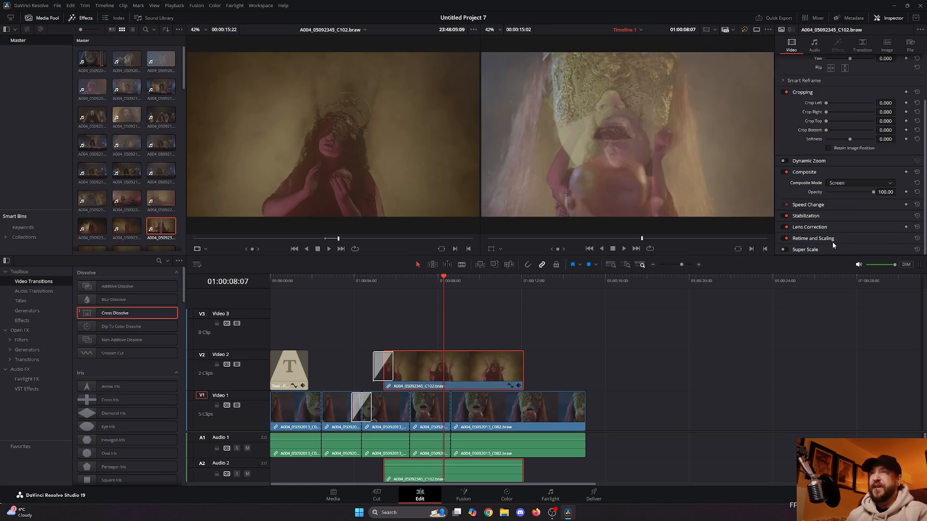
pyautogui.click(856, 183)
pyautogui.click(848, 193)
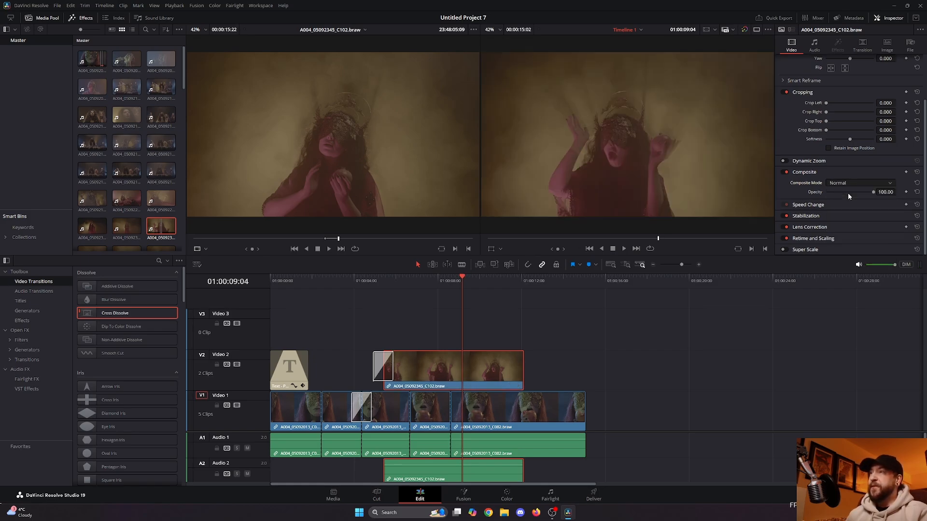
# - Try speed changes of 46% and 144% on the Video 2 clip, resetting the speed each time
pyautogui.click(815, 205)
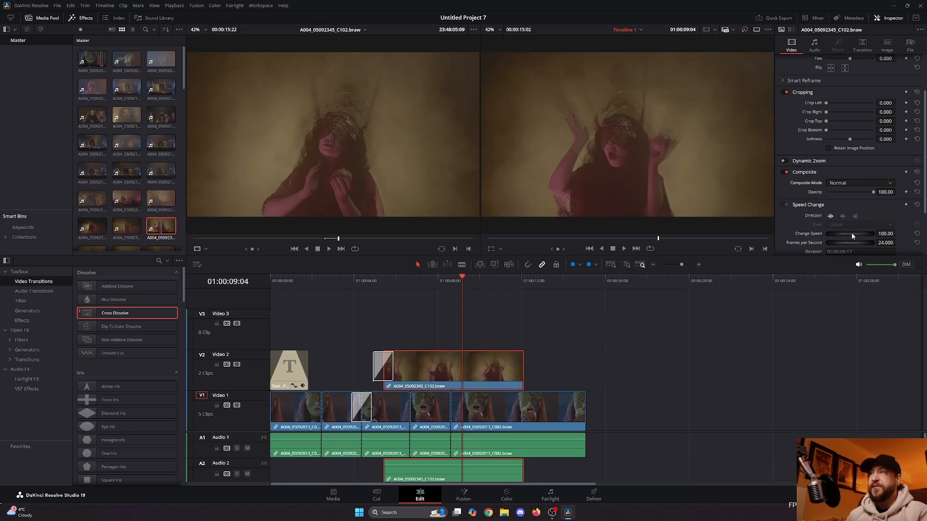
pyautogui.moveTo(850, 232); pyautogui.dragTo(839, 232)
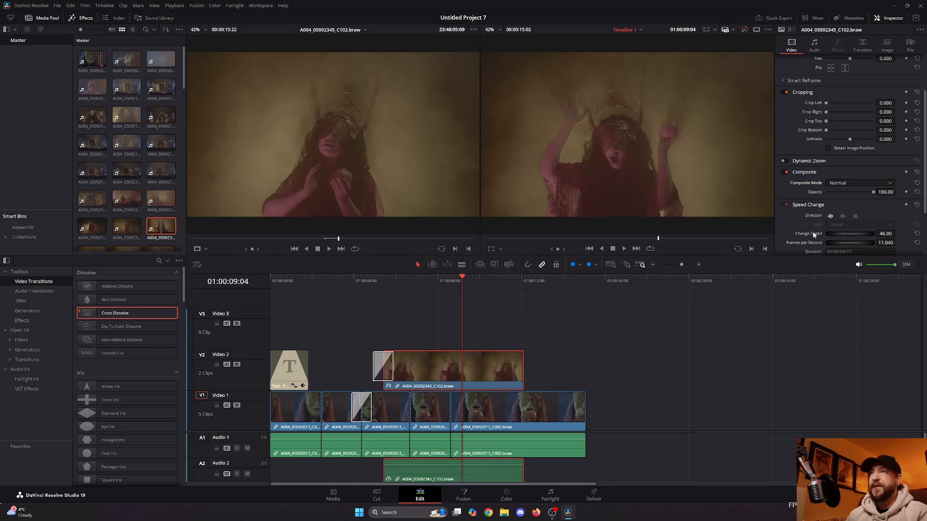
pyautogui.doubleClick(815, 235)
pyautogui.scroll(-2, 808, 216)
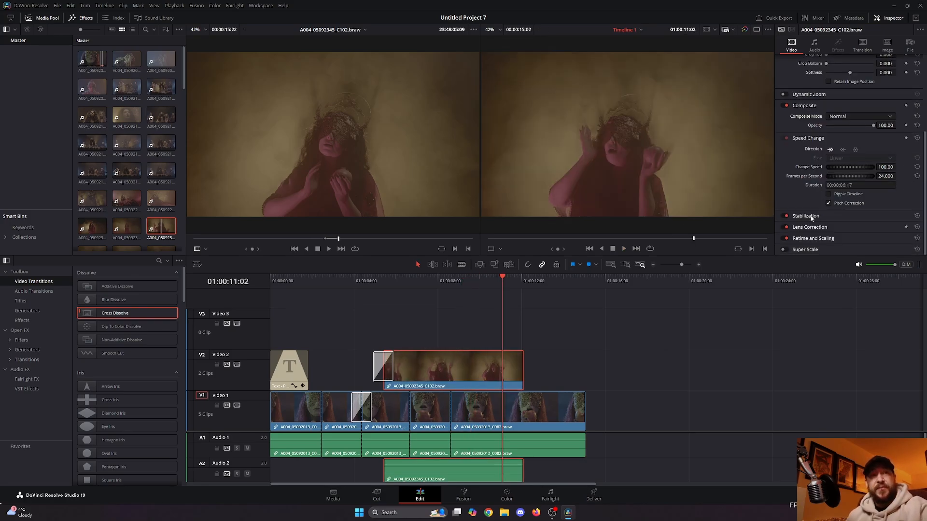
pyautogui.scroll(2, 811, 219)
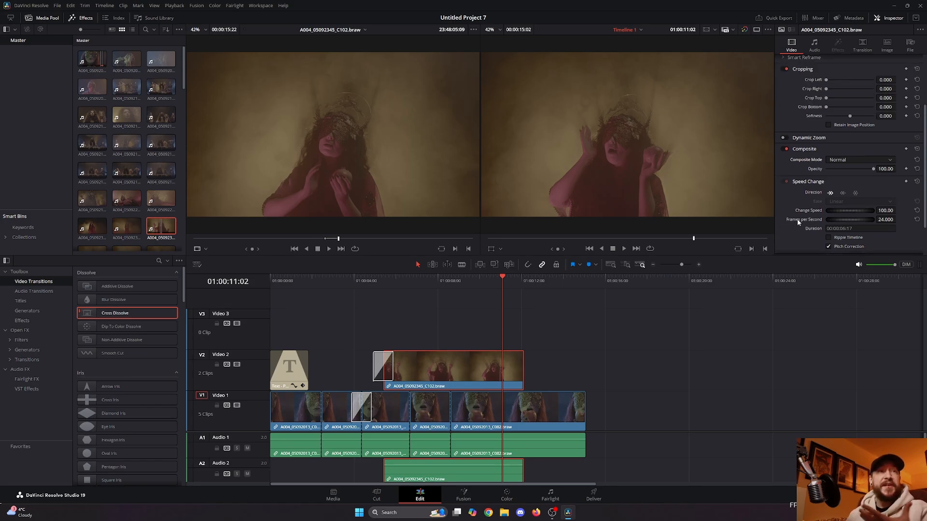
pyautogui.scroll(-2, 804, 215)
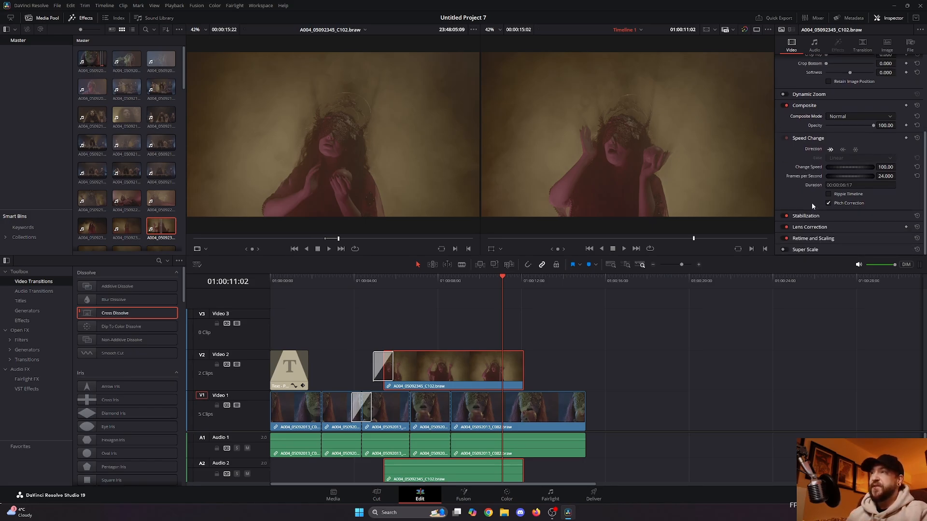
pyautogui.moveTo(855, 166); pyautogui.dragTo(871, 167)
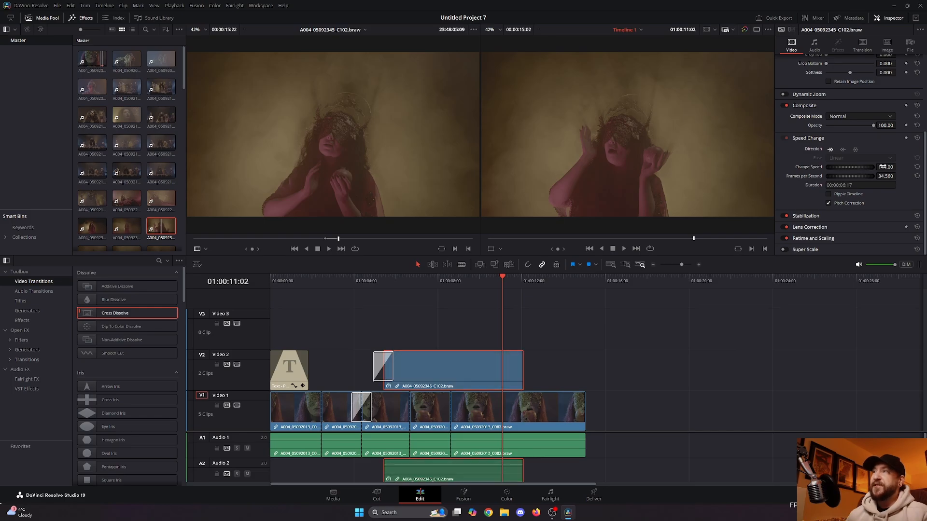
pyautogui.click(470, 279)
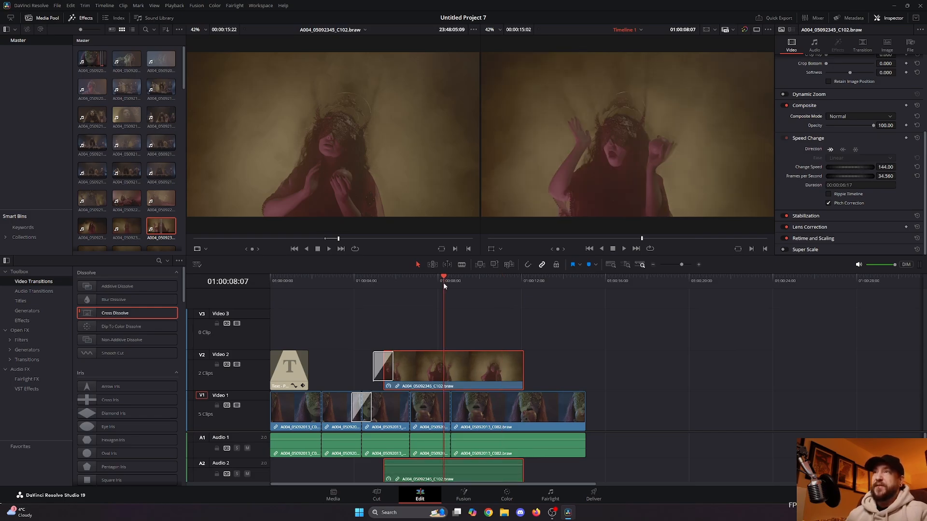
pyautogui.click(917, 167)
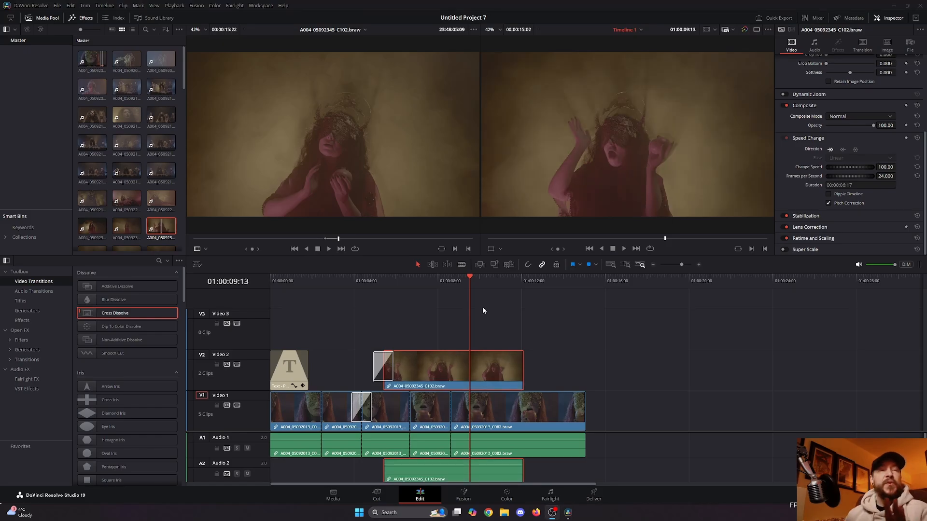
# - Go to the Deliver page, choose the H.264 Master preset and set the render location to the Exports folder on drive A004 (H:)
pyautogui.click(594, 497)
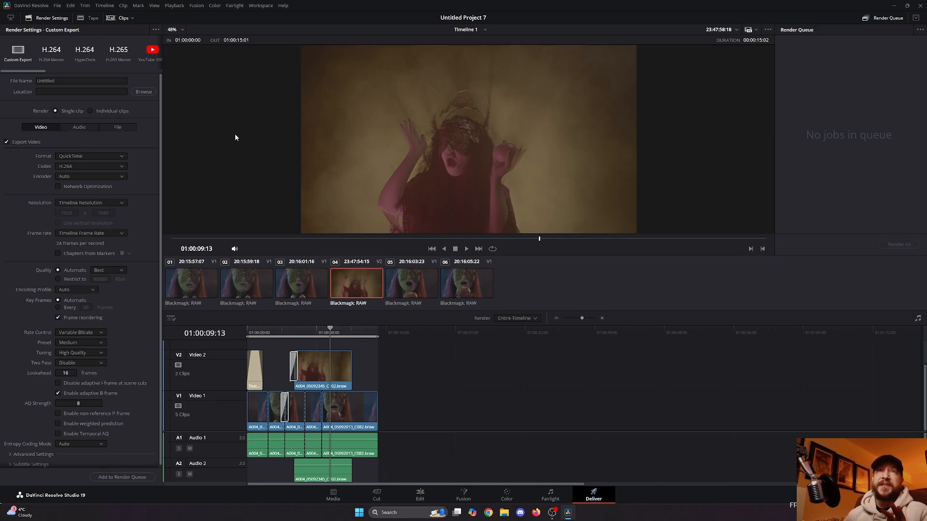
pyautogui.click(49, 54)
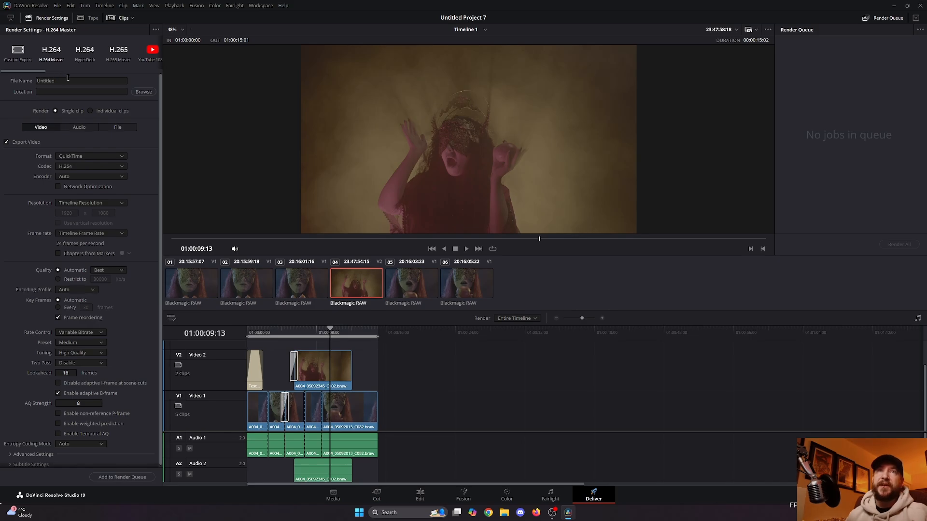
pyautogui.click(143, 92)
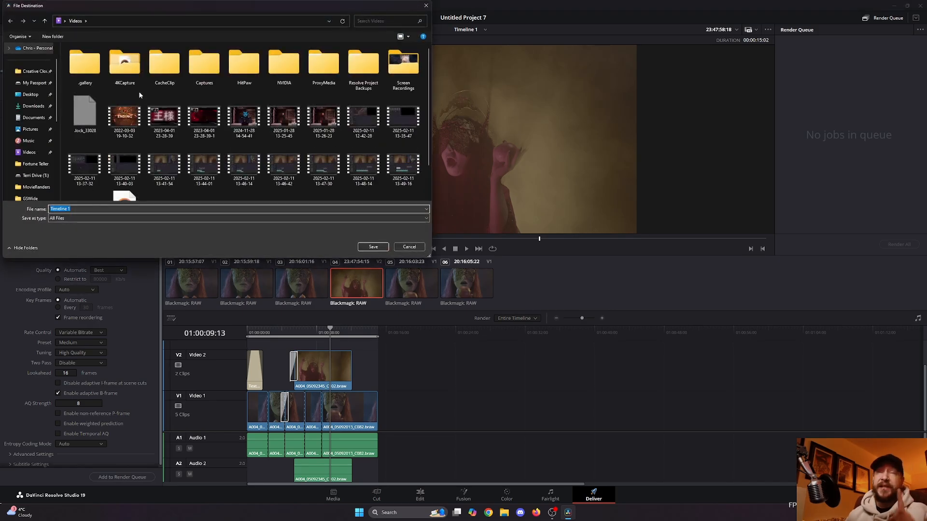
pyautogui.scroll(-3, 48, 140)
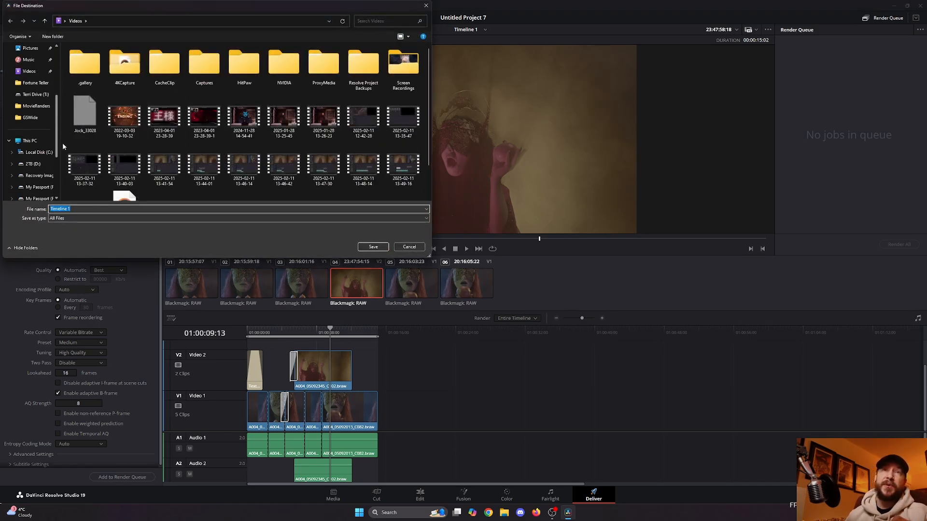
pyautogui.scroll(-3, 48, 145)
pyautogui.click(31, 141)
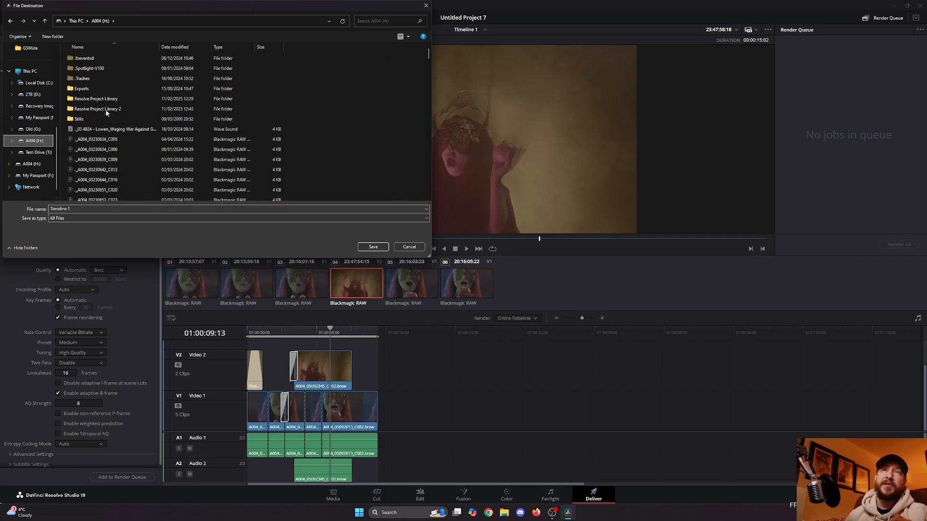
pyautogui.doubleClick(102, 88)
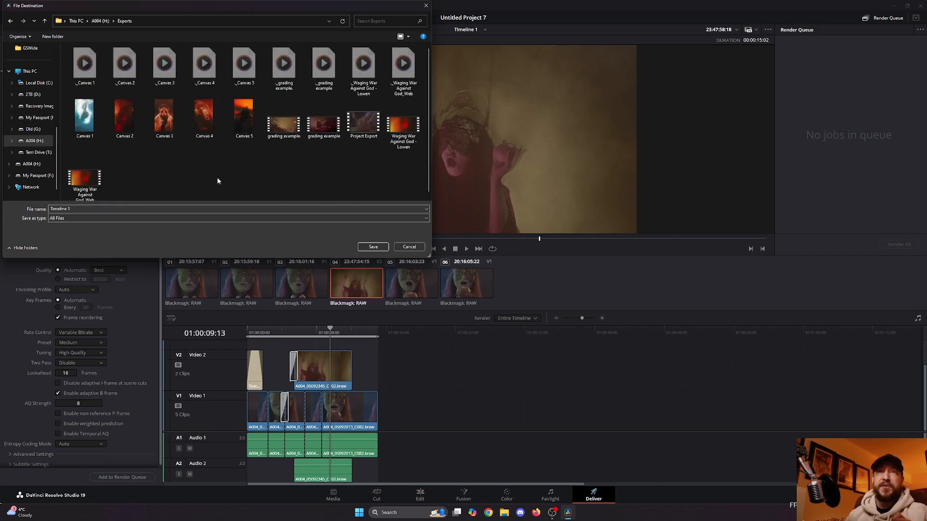
pyautogui.click(378, 248)
# - Name the export file "Project" and check the audio export settings before returning to the video settings
pyautogui.click(75, 82)
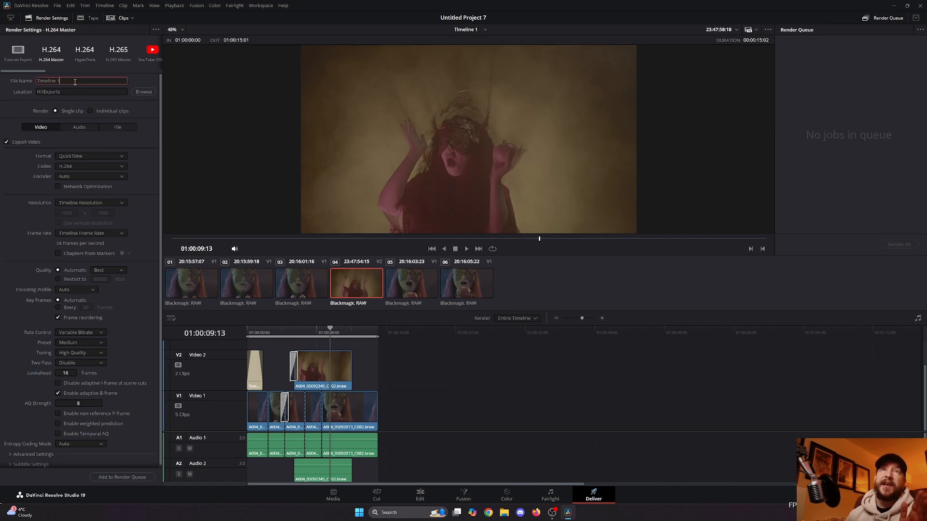
pyautogui.doubleClick(75, 82)
pyautogui.hotkey('ctrl', 'a')
pyautogui.write('Project')
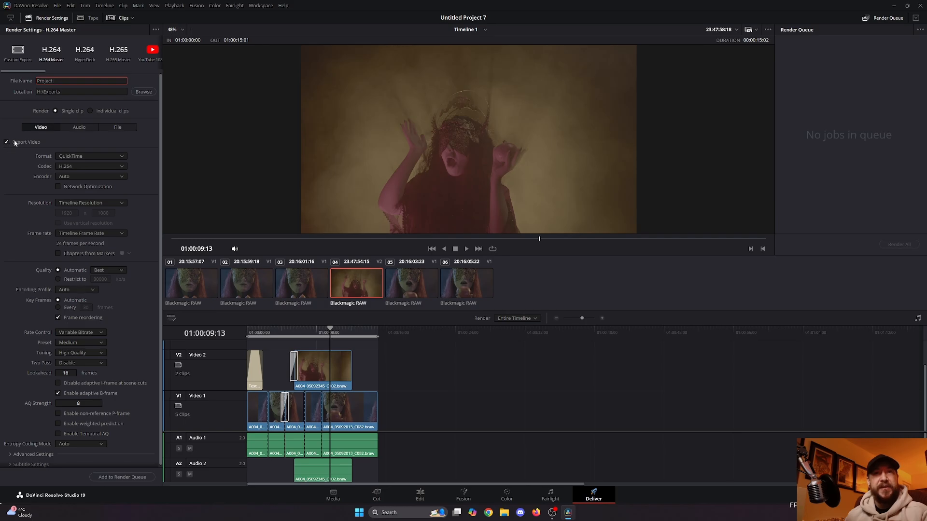
pyautogui.click(80, 127)
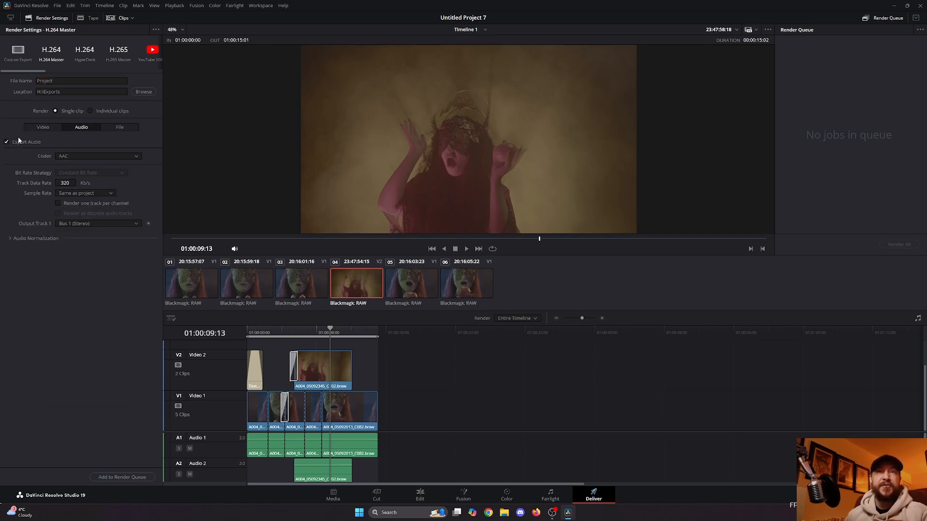
pyautogui.click(42, 127)
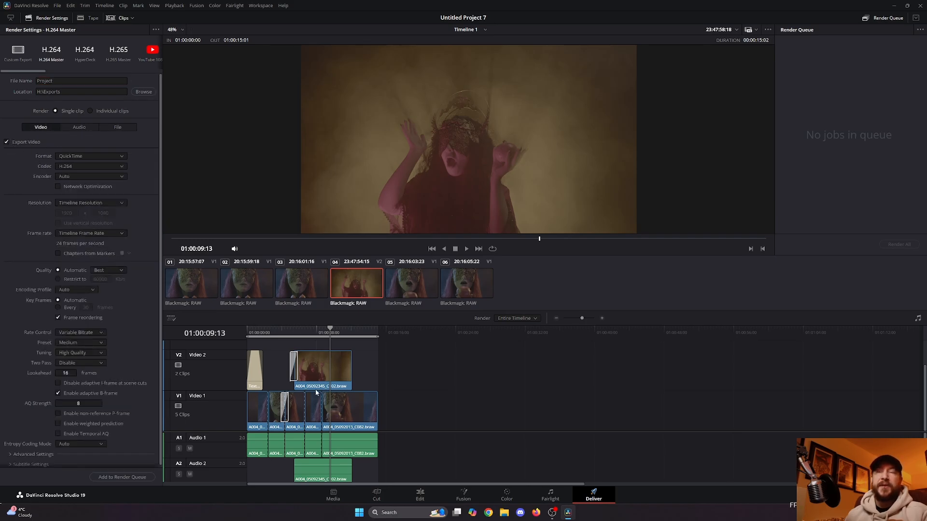
# - Set the render range with in and out points spanning the whole timeline, from 01:00:00:00 to 01:00:15:01
pyautogui.click(289, 330)
pyautogui.moveTo(289, 329); pyautogui.dragTo(210, 336)
pyautogui.press('Home')
pyautogui.press('i')
pyautogui.press('o')
pyautogui.press('o')
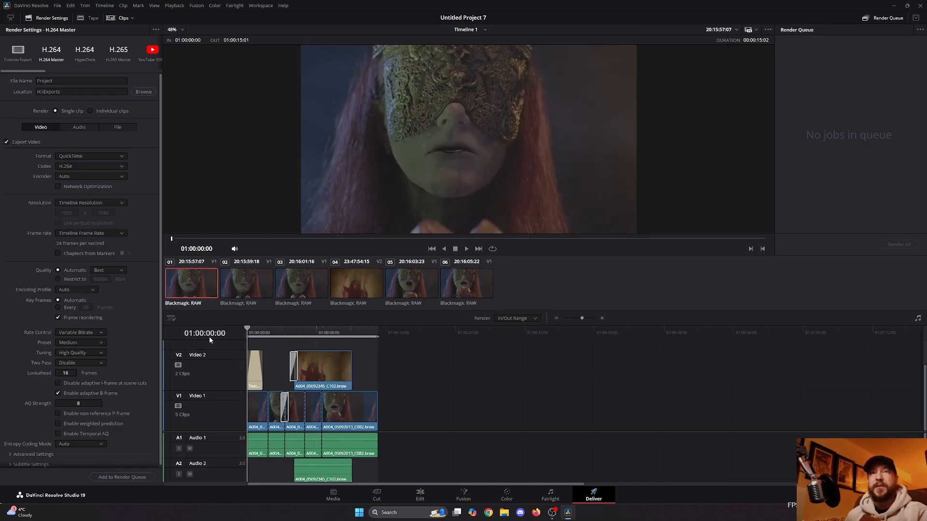
# - Add the export to the render queue and start rendering all queued jobs
pyautogui.click(122, 476)
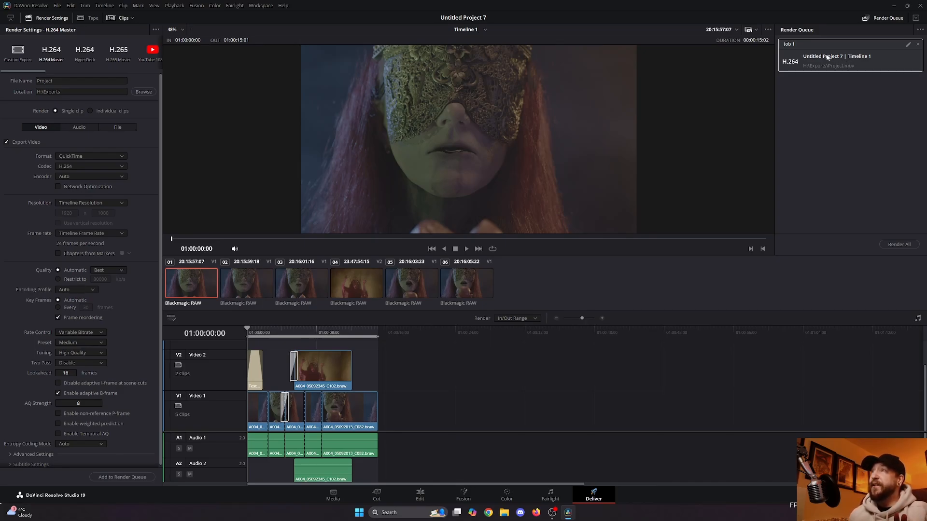
pyautogui.click(897, 244)
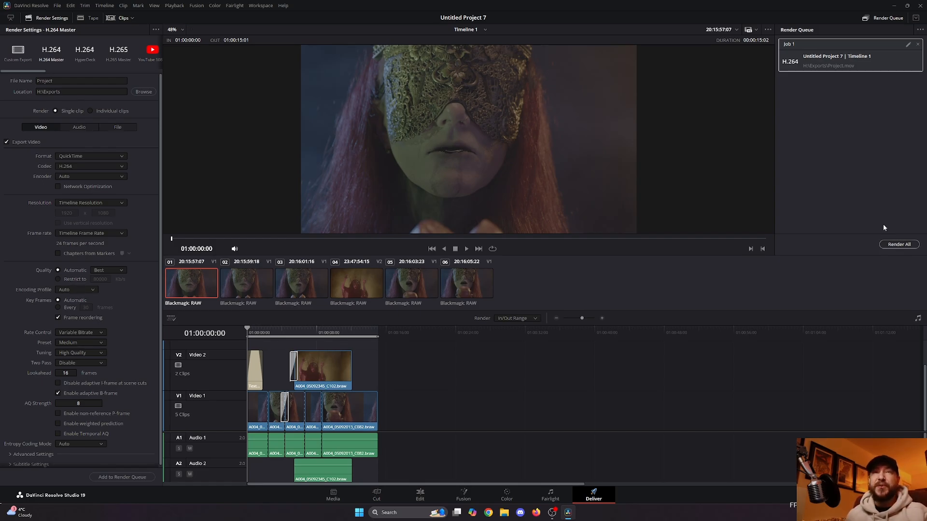